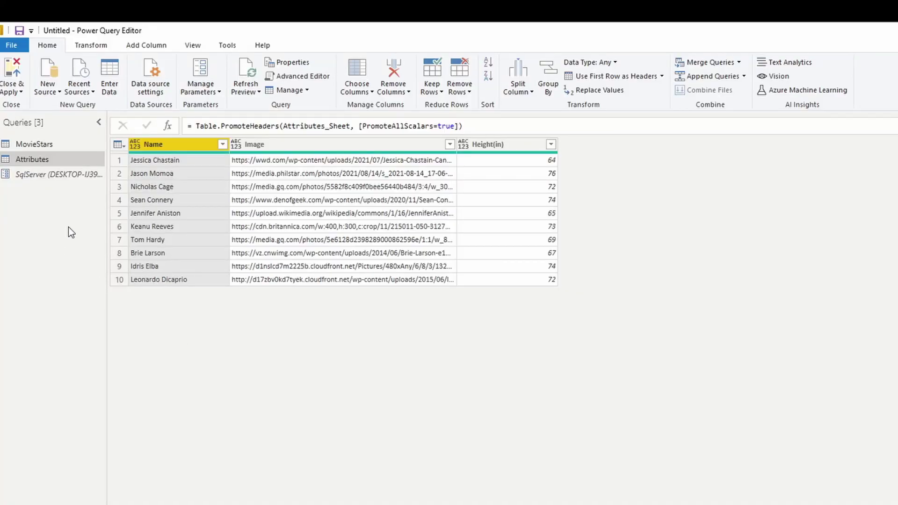
Flip between the MovieStars and Attributes query previews to compare them, finishing on MovieStars
left_click(58, 145)
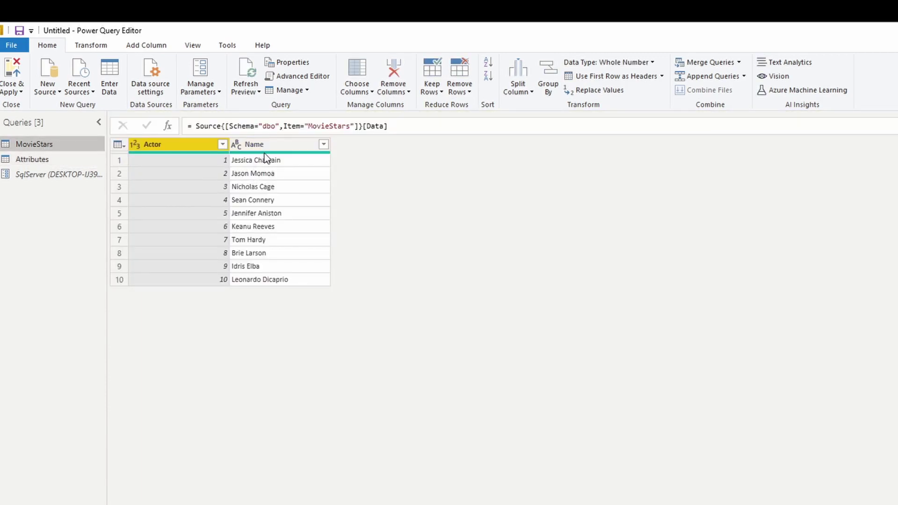
left_click(55, 161)
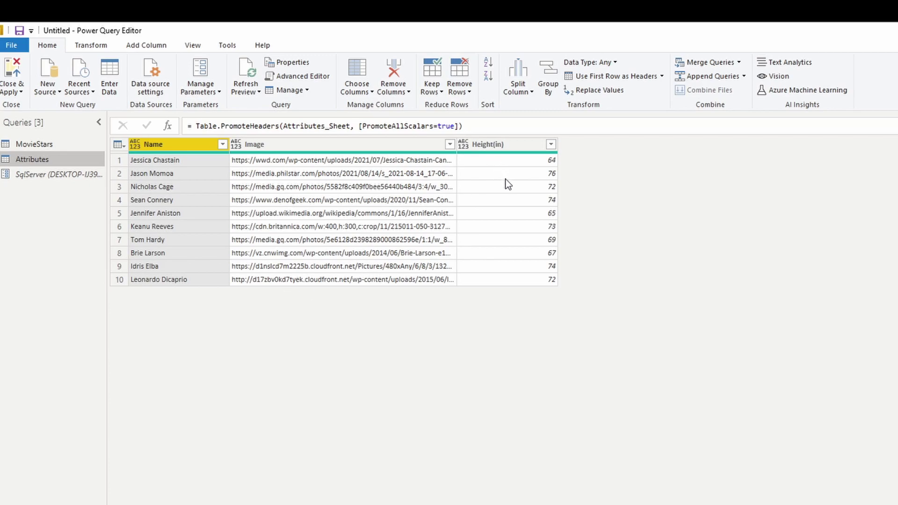
left_click(64, 145)
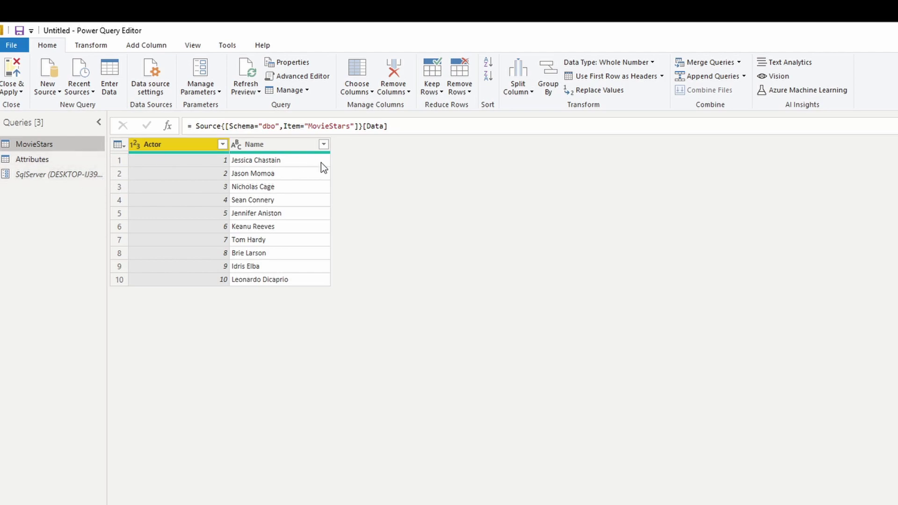
left_click(50, 159)
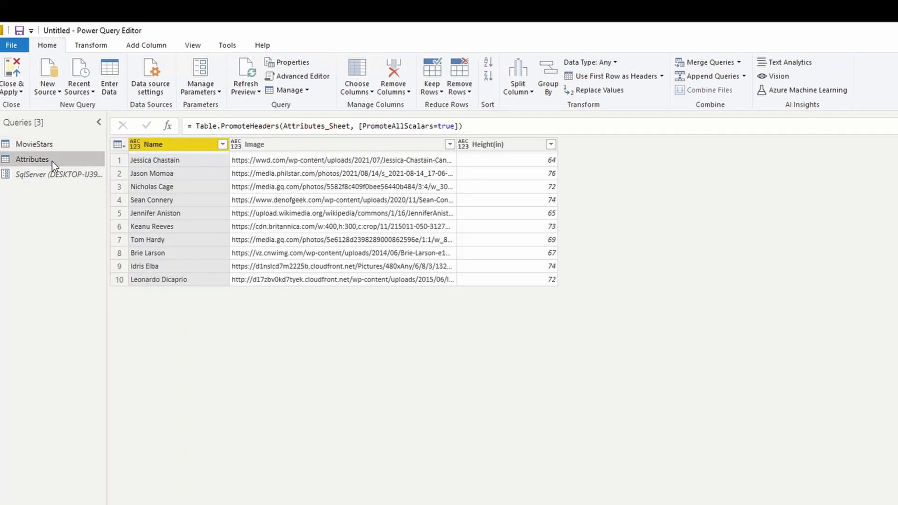
left_click(55, 146)
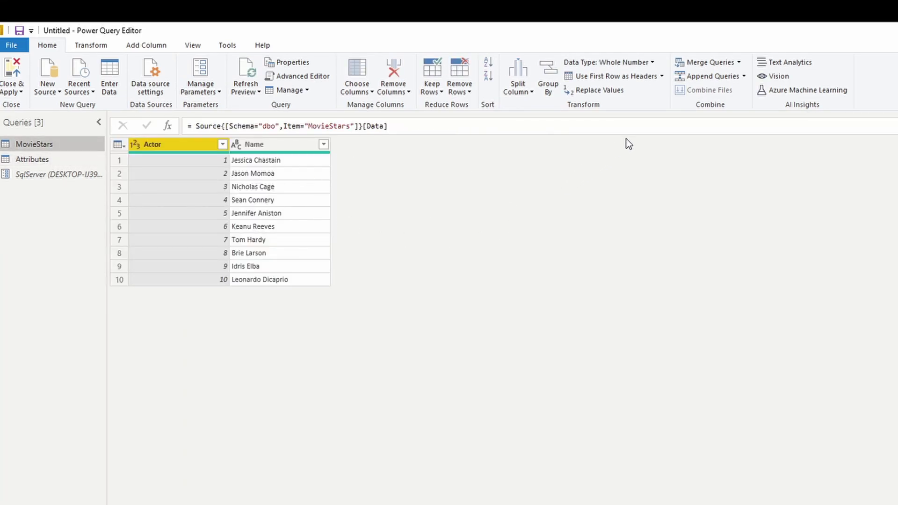
Inner-join MovieStars with the Attributes query on Name, then glance at Attributes and return
left_click(730, 63)
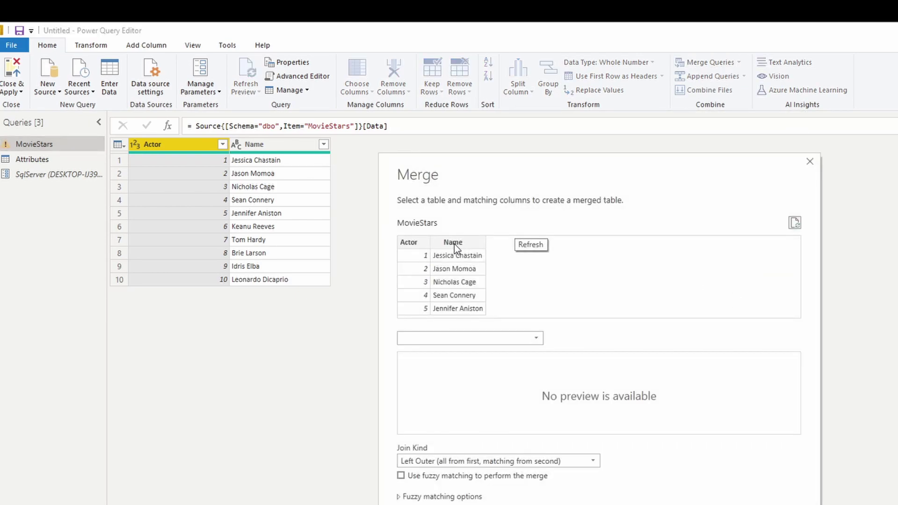
left_click(490, 338)
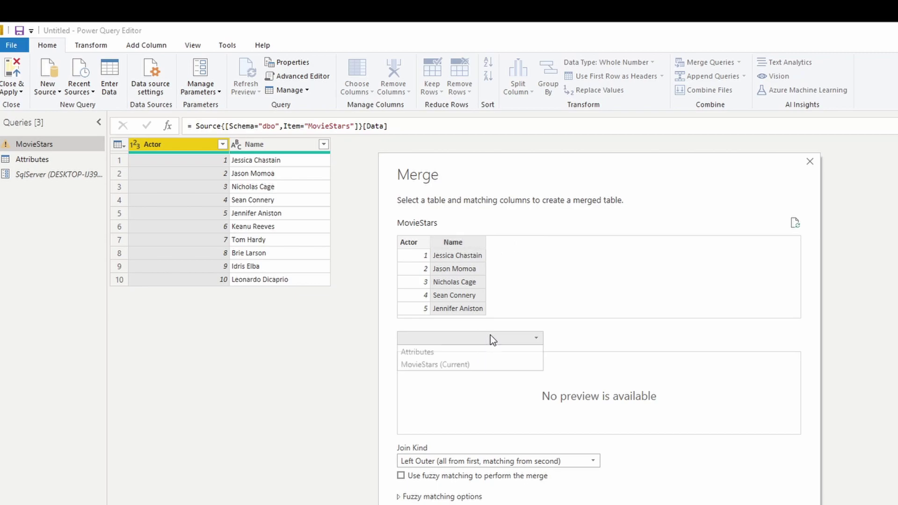
left_click(444, 352)
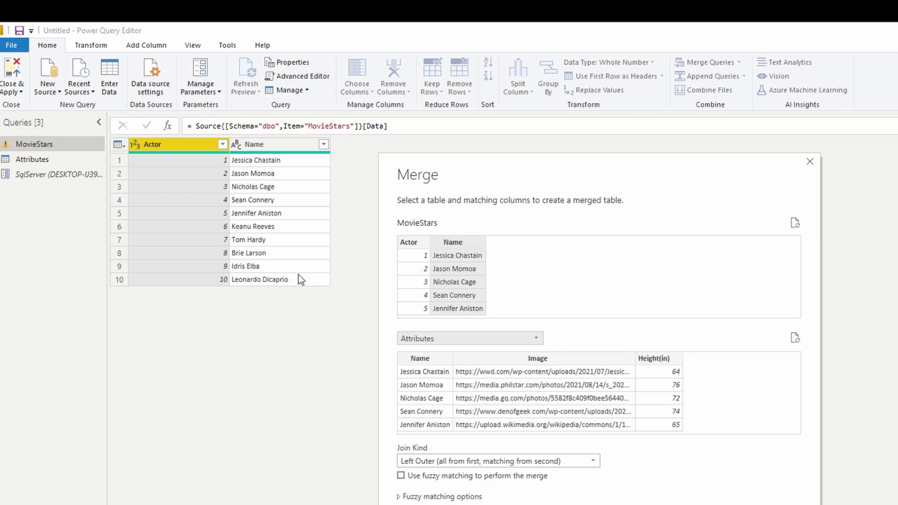
left_click(419, 360)
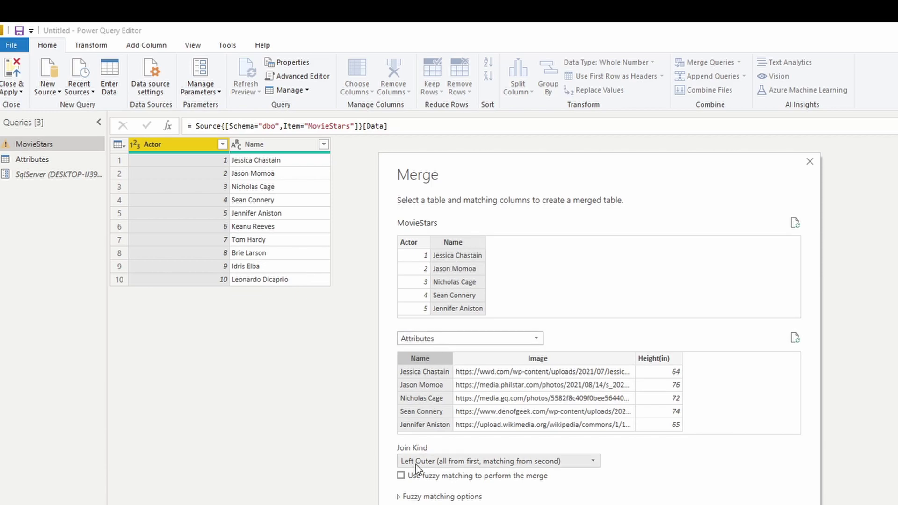
left_click(453, 463)
left_click(448, 504)
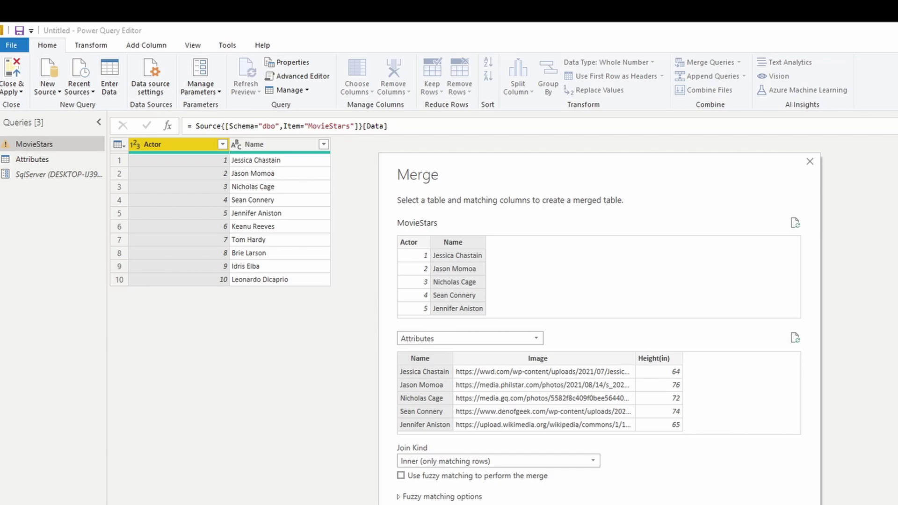
key("Return")
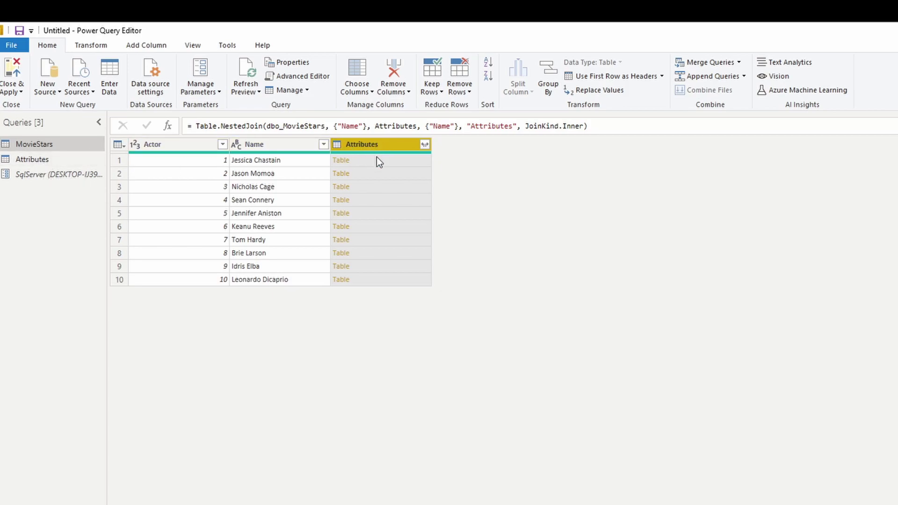
left_click(41, 161)
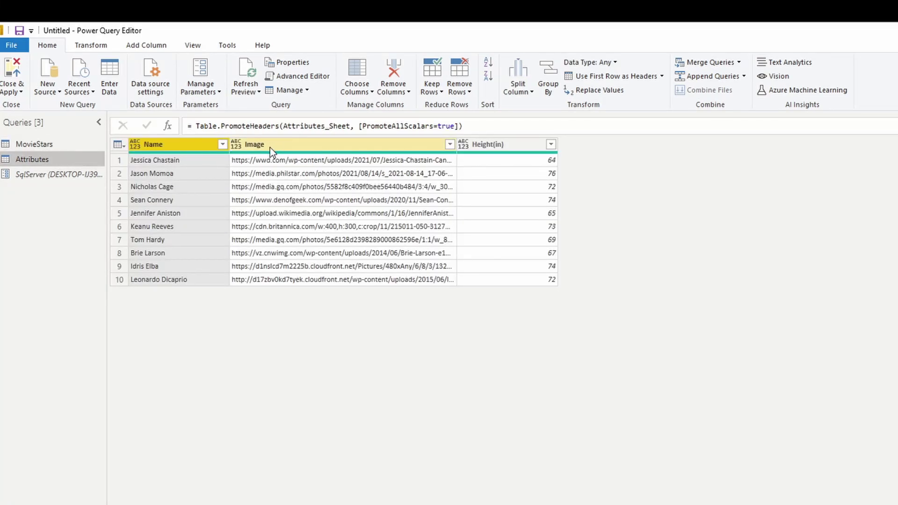
left_click(41, 147)
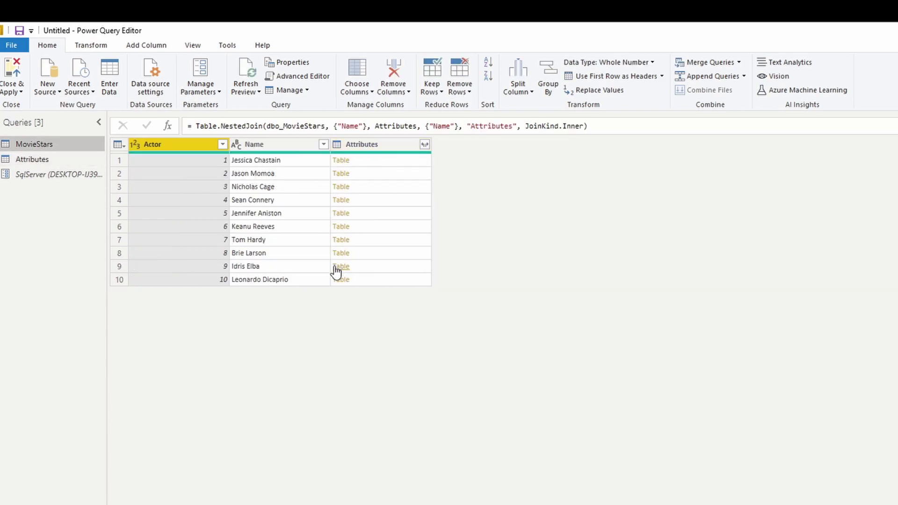
Expand the Attributes column into all its fields: Name, Image and Height(in)
left_click(426, 145)
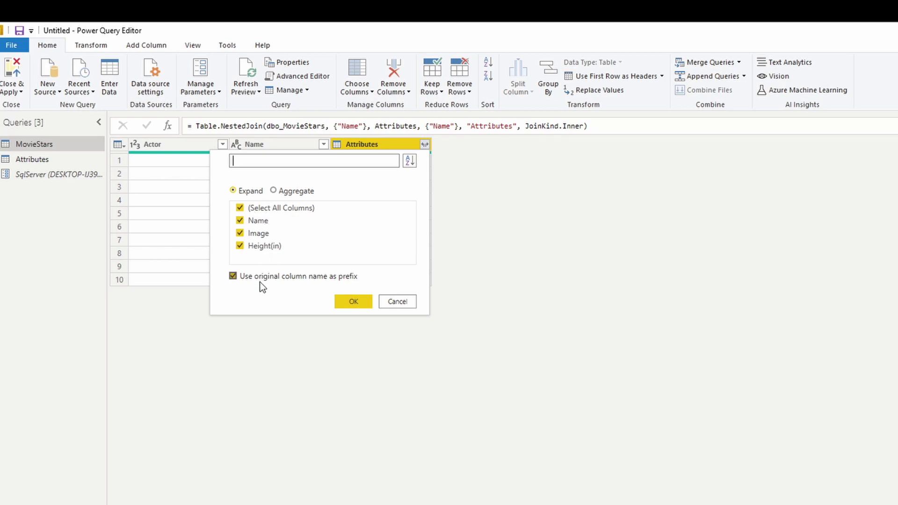
left_click(356, 305)
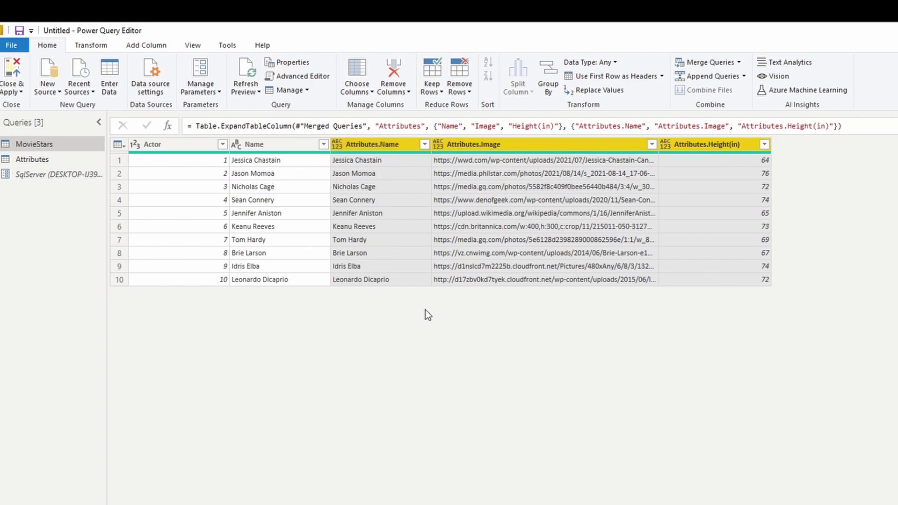
left_click(49, 159)
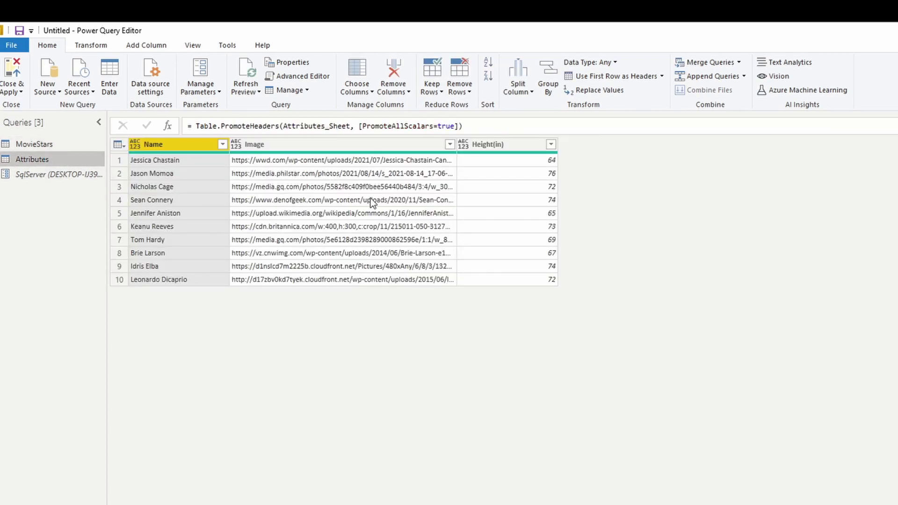
left_click(50, 144)
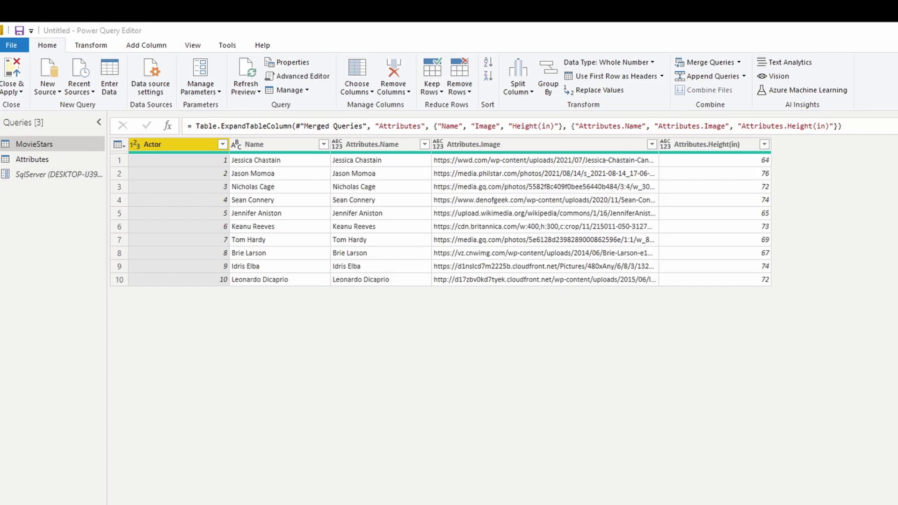
Copy the Age heading and its ten values from the Notepad++ notes, then go to Excel
key("alt+Tab")
key("alt+Tab")
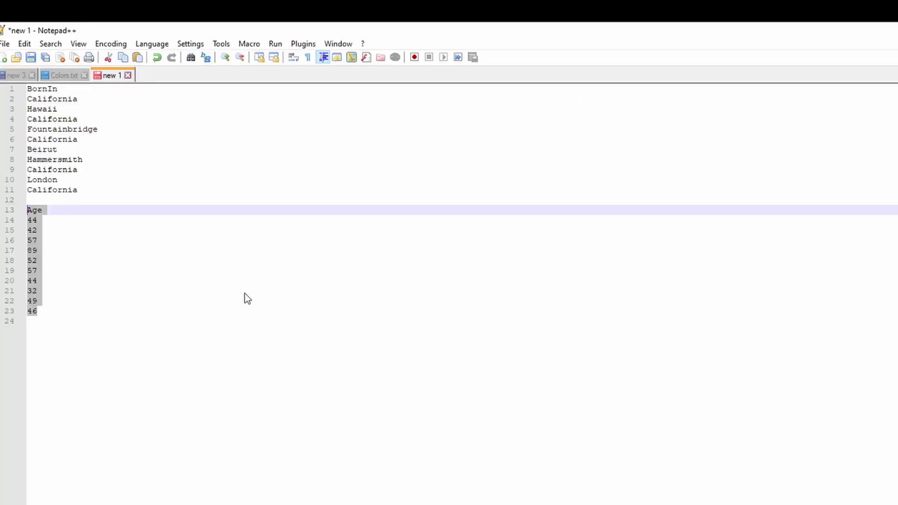
left_click(98, 159)
left_click_drag(28, 209, 44, 311)
key("ctrl+c")
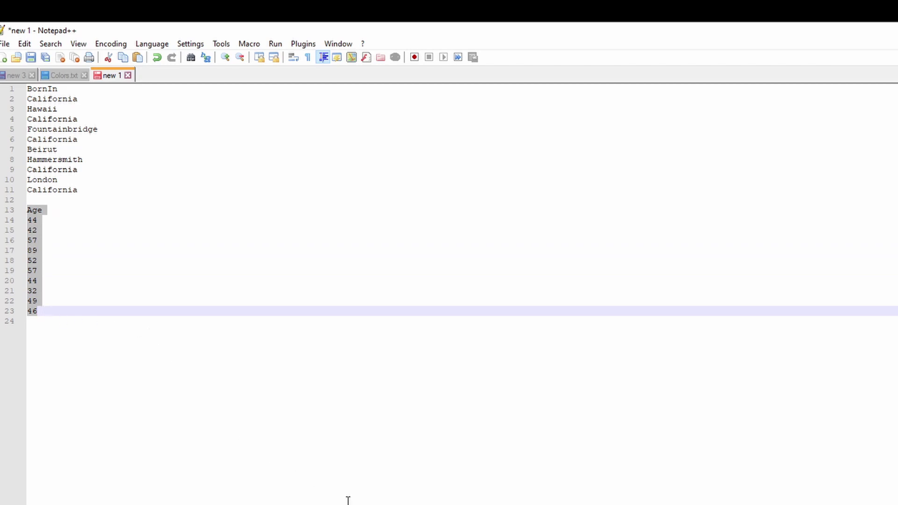
key("alt+Tab")
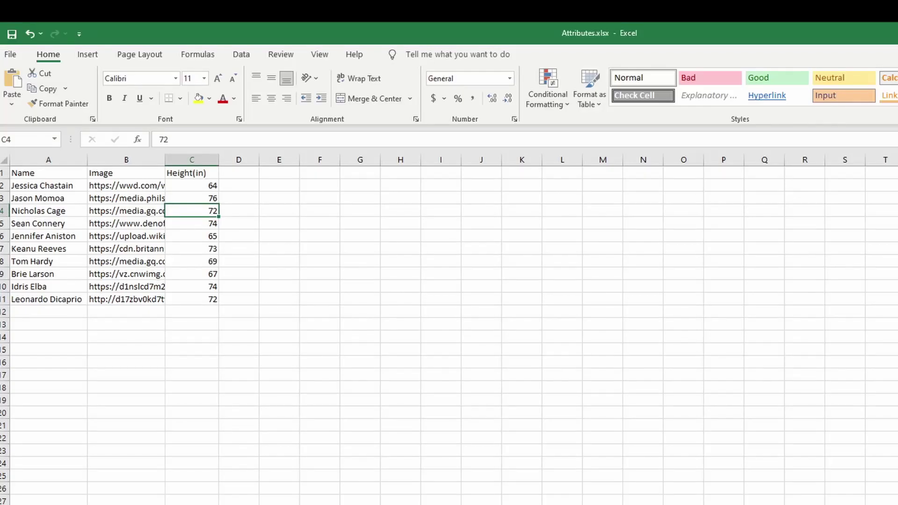
Paste the Age column into D1 of the Attributes sheet, then return to Power Query
left_click(236, 171)
key("ctrl+v")
left_click(189, 210)
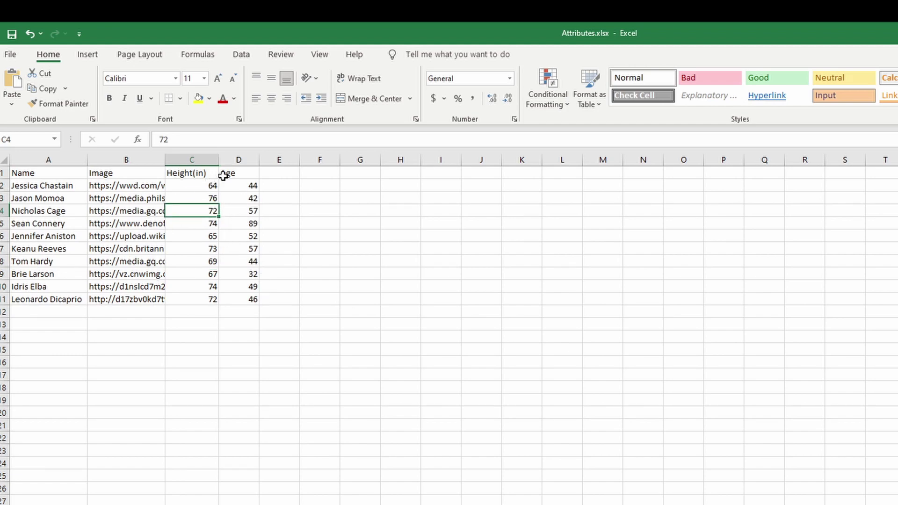
key("alt+Tab")
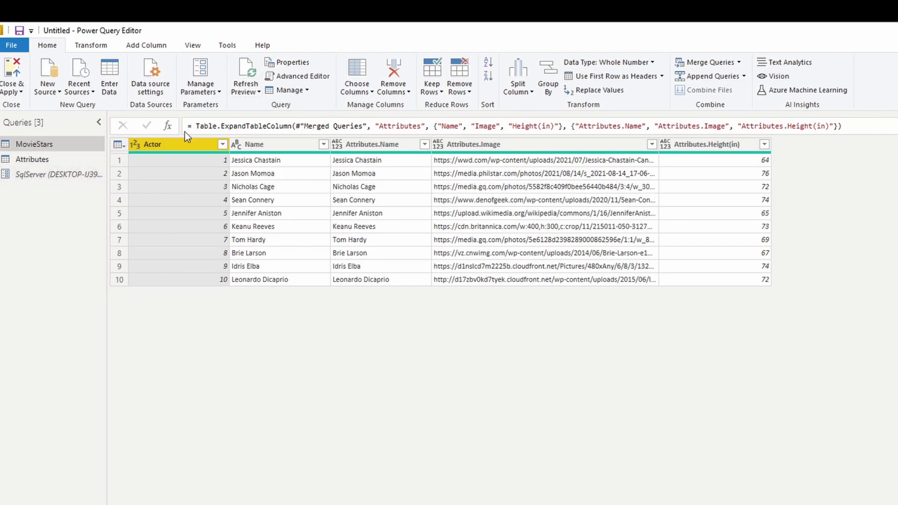
Refresh the Attributes and MovieStars previews, then open MovieStars' M code in the Advanced Editor
left_click(68, 161)
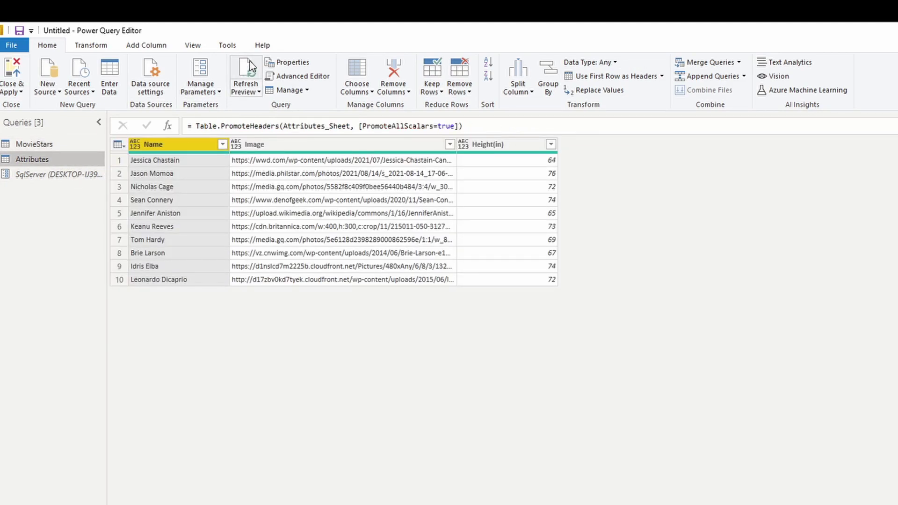
left_click(250, 60)
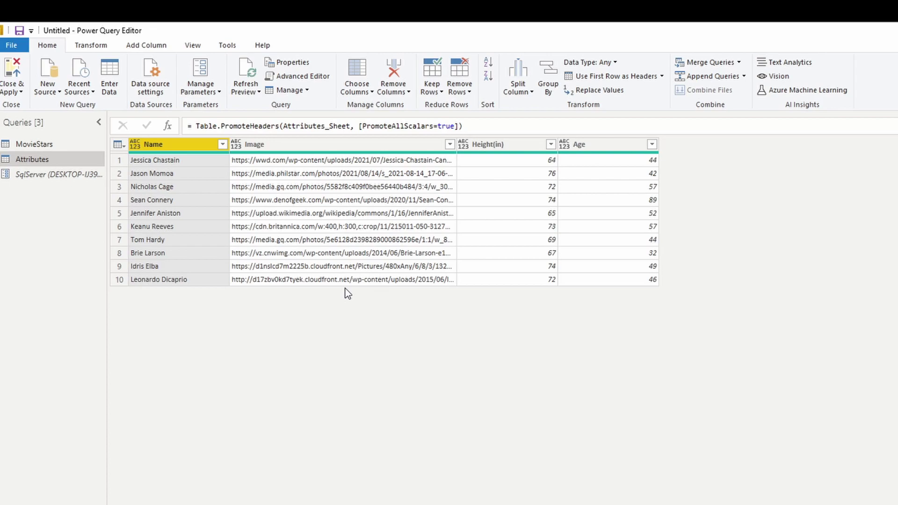
left_click(66, 144)
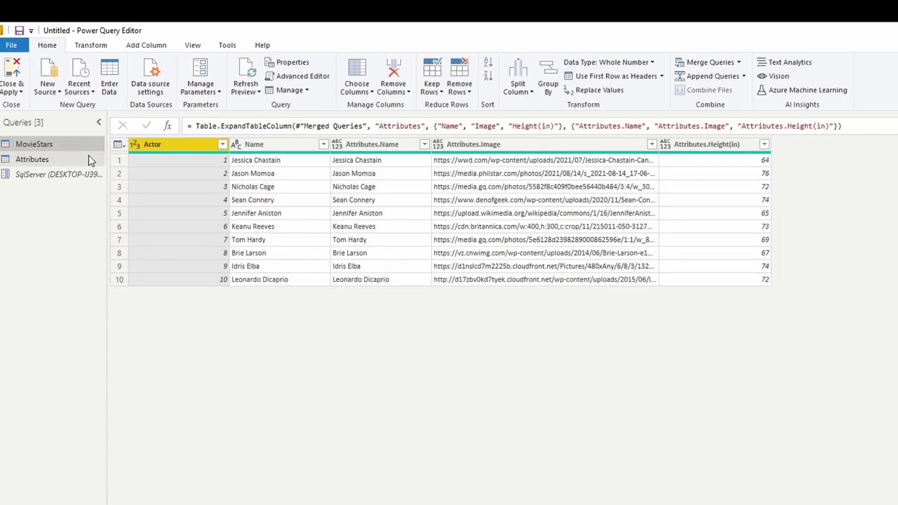
left_click(245, 69)
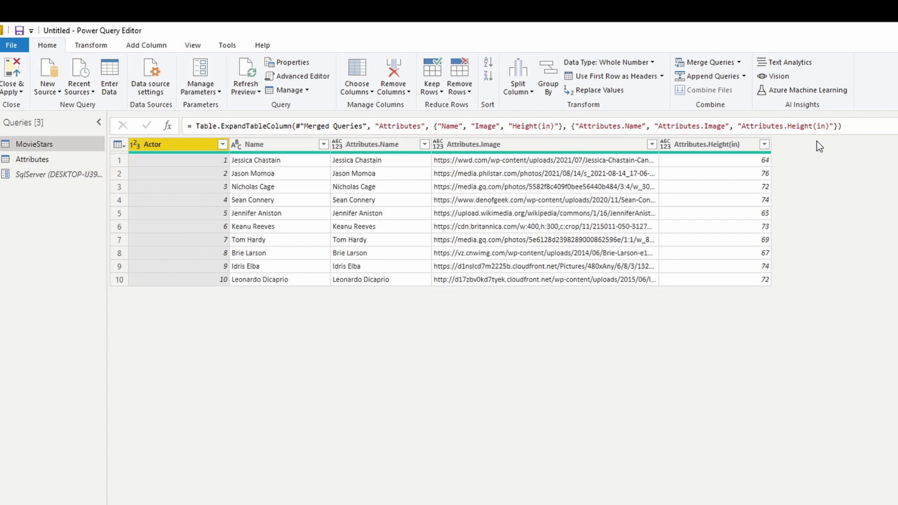
left_click(311, 77)
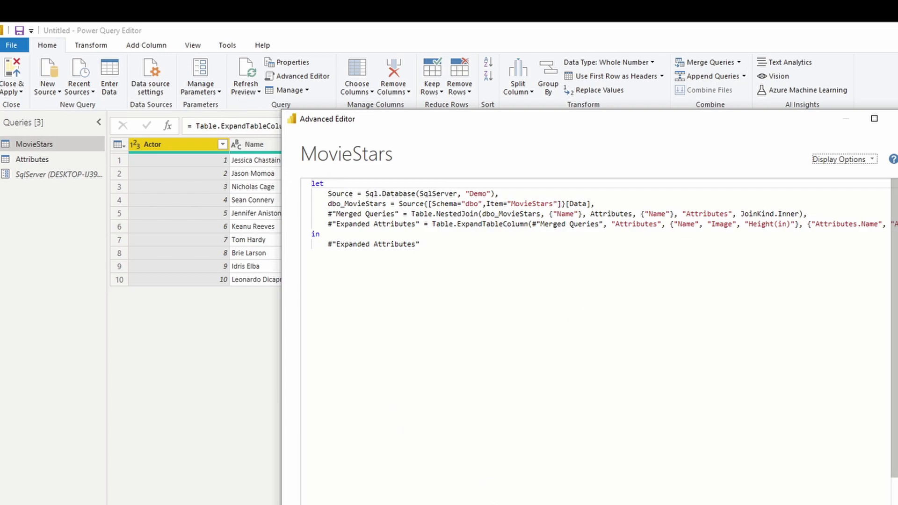
Compare the expand step's hardcoded column list with the empty cells beside the Excel headers
scroll(598, 213, "right", 8)
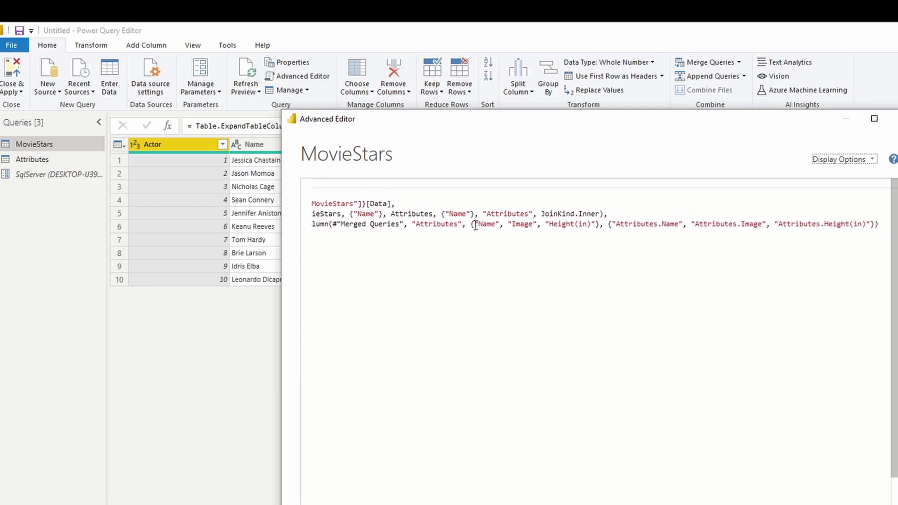
left_click_drag(475, 224, 595, 224)
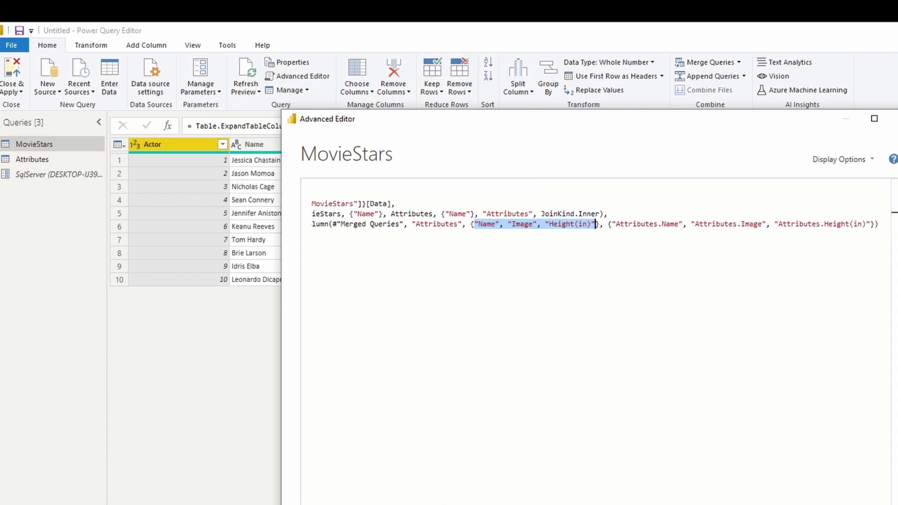
key("alt+Tab")
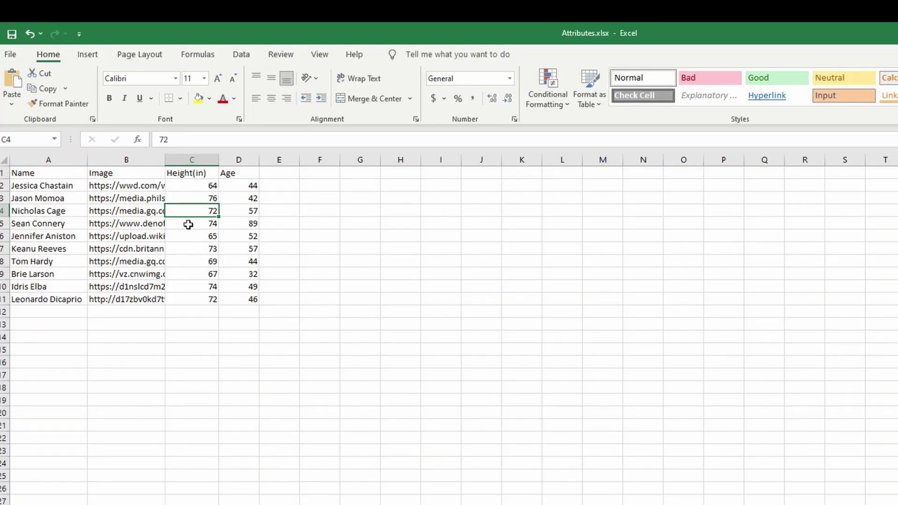
left_click(278, 172)
left_click(314, 172)
left_click(368, 174)
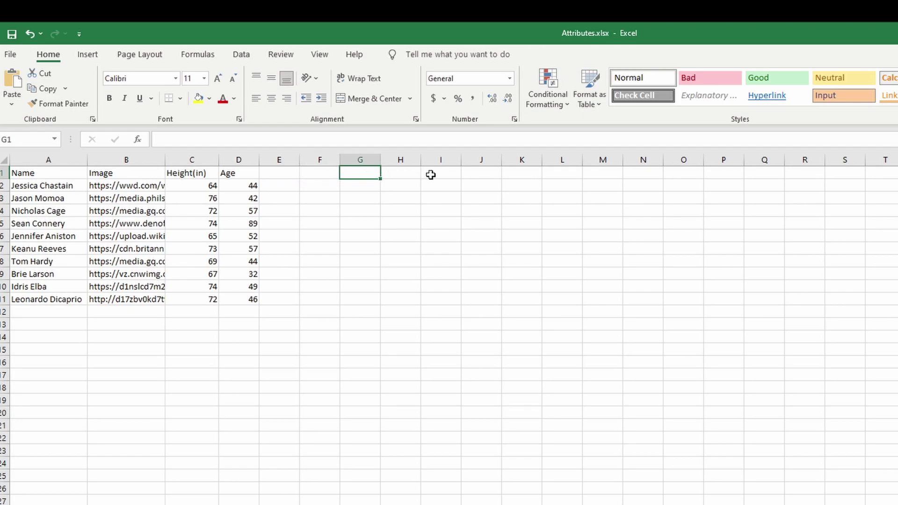
left_click(431, 174)
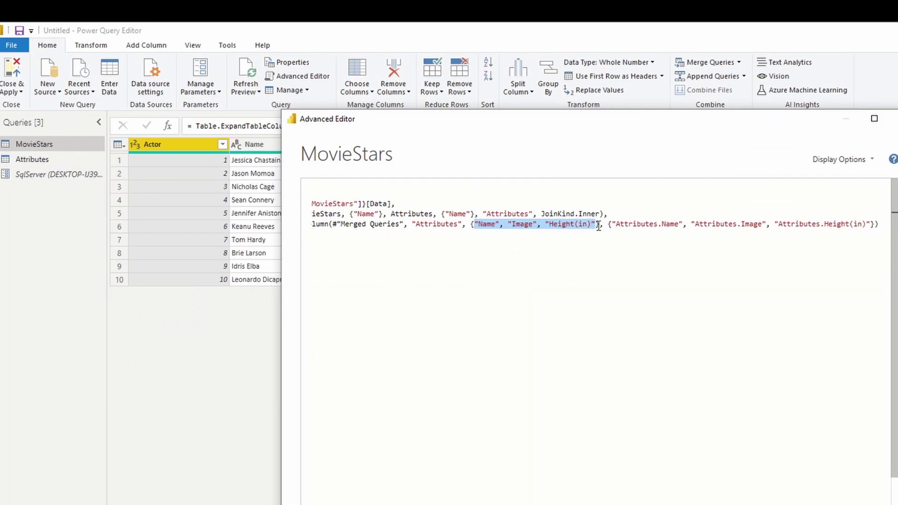
Append "Age" to the expanded columns list and "Attributes.Age" to the new names list
left_click(598, 225)
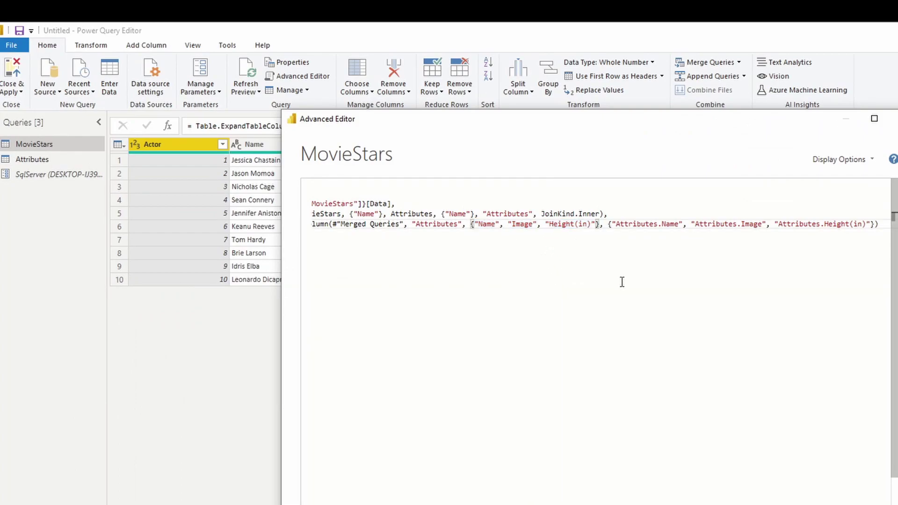
type(",\"Age")
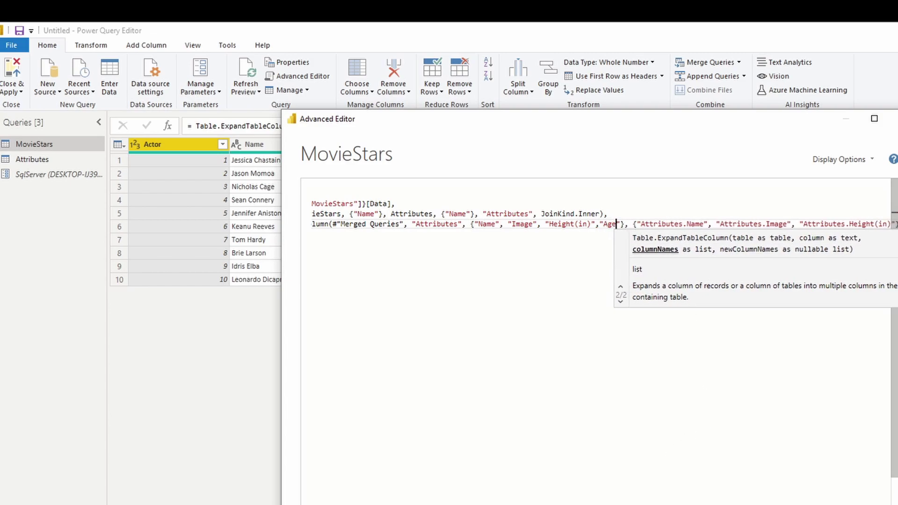
scroll(599, 252, "right", 1)
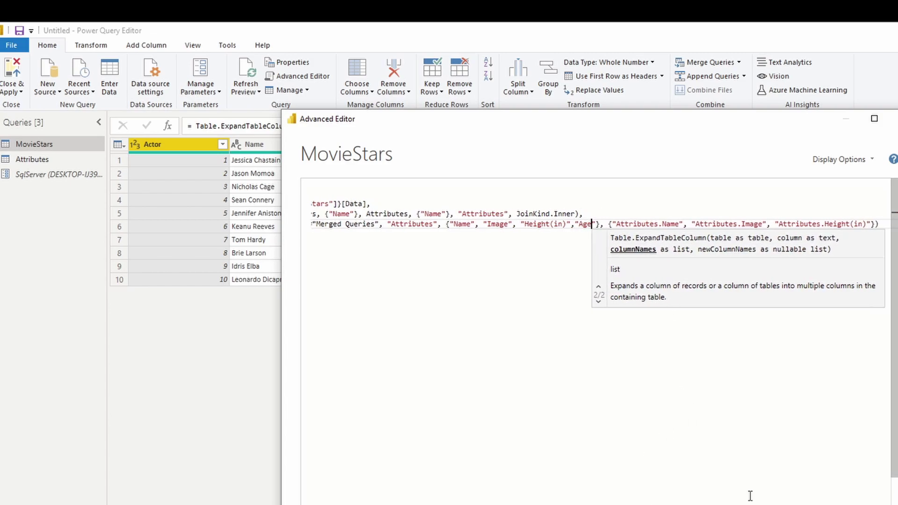
left_click(870, 224)
type(",\"")
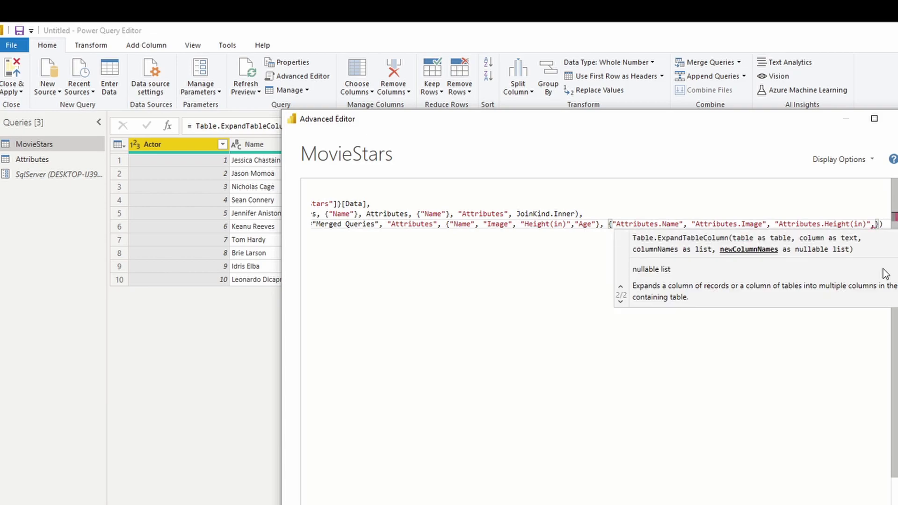
type("Age")
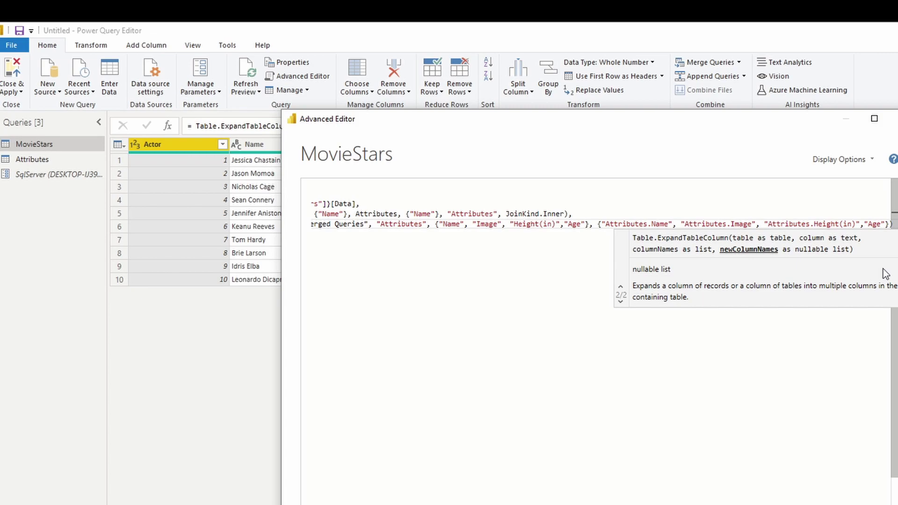
key("BackSpace")
key("BackSpace")
key("BackSpace")
type("Attributes.")
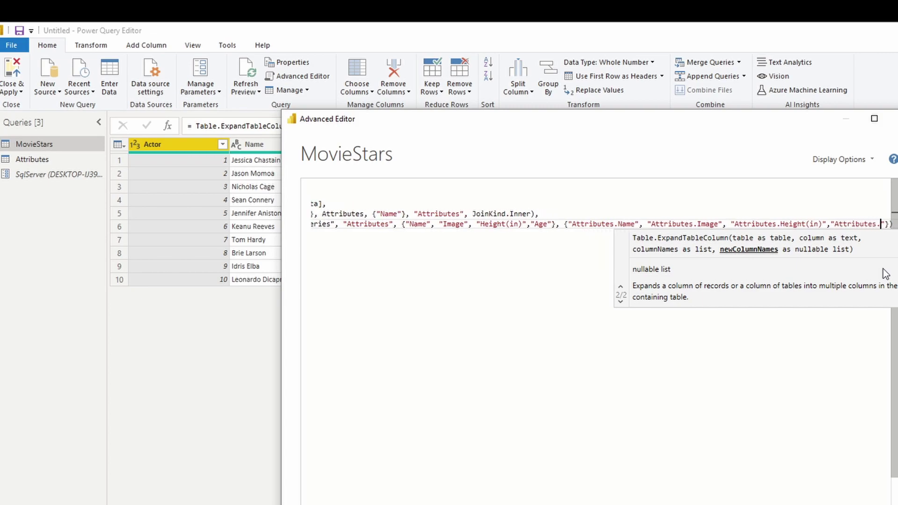
type("Age")
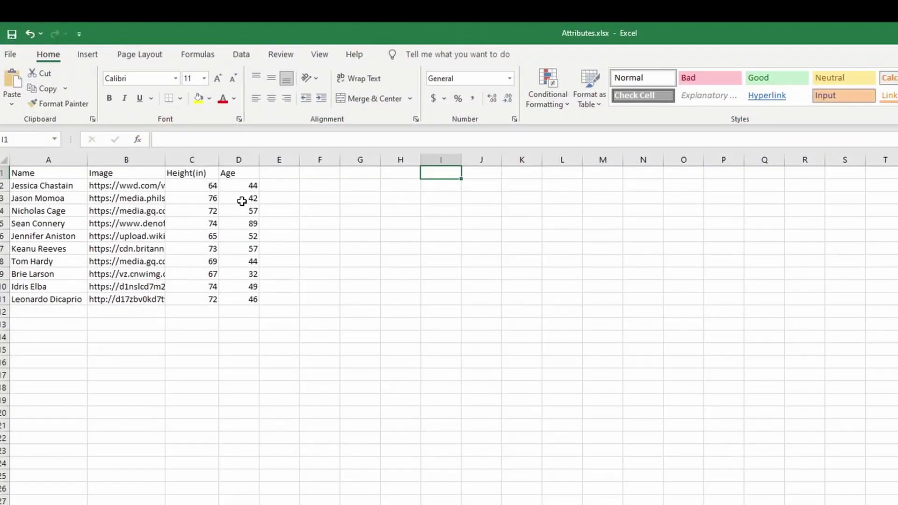
Review the Age data in D1:D12 in Excel, then reopen the MovieStars Advanced Editor
left_click(283, 173)
left_click(323, 174)
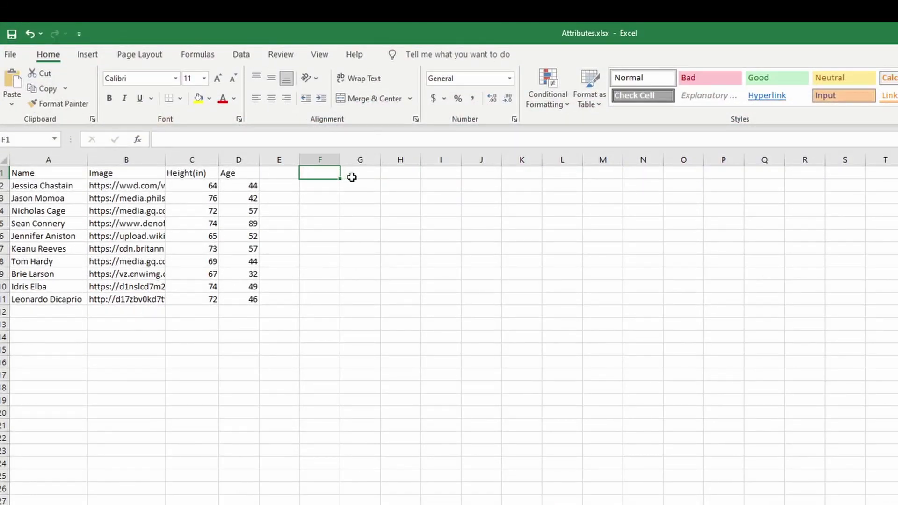
left_click(363, 175)
left_click_drag(239, 172, 251, 298)
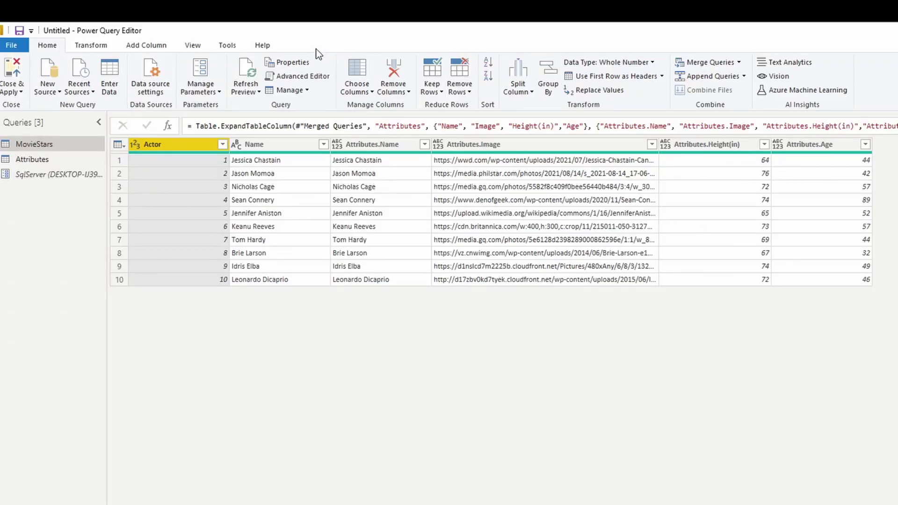
left_click(300, 76)
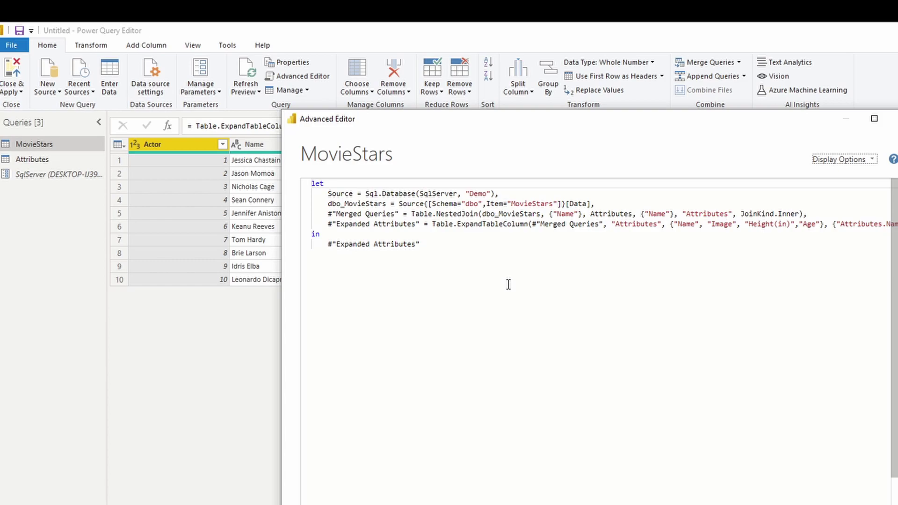
left_click(609, 206)
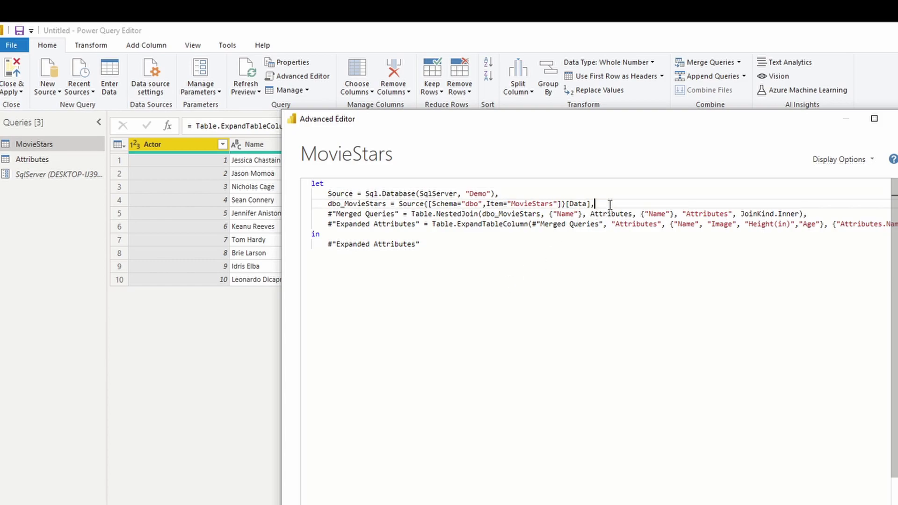
key("Escape")
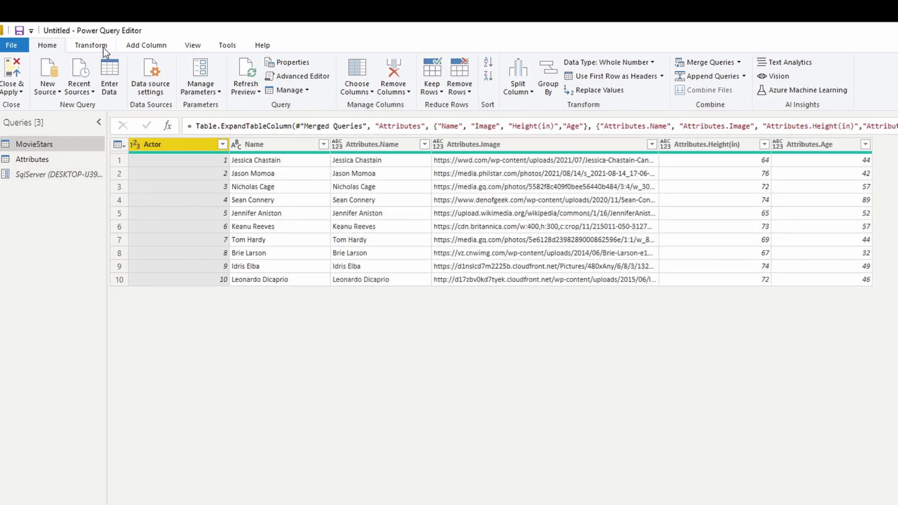
left_click(297, 76)
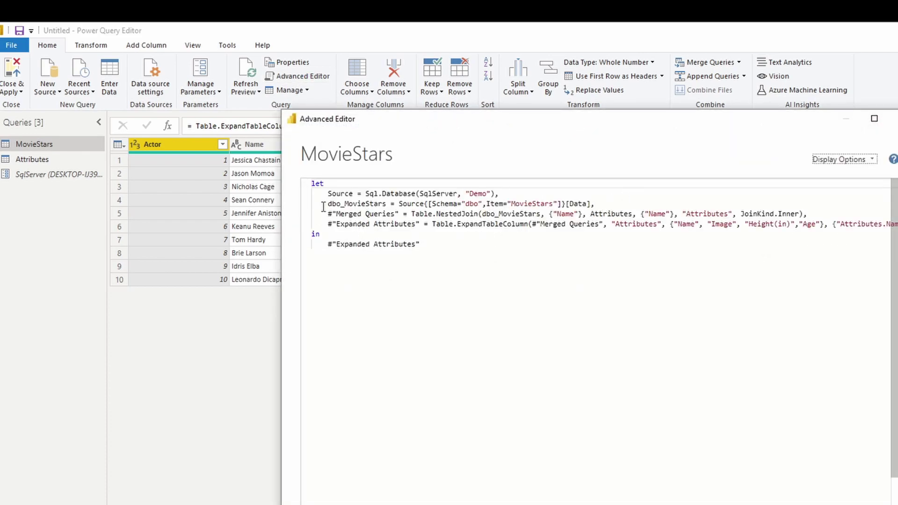
left_click_drag(328, 214, 399, 215)
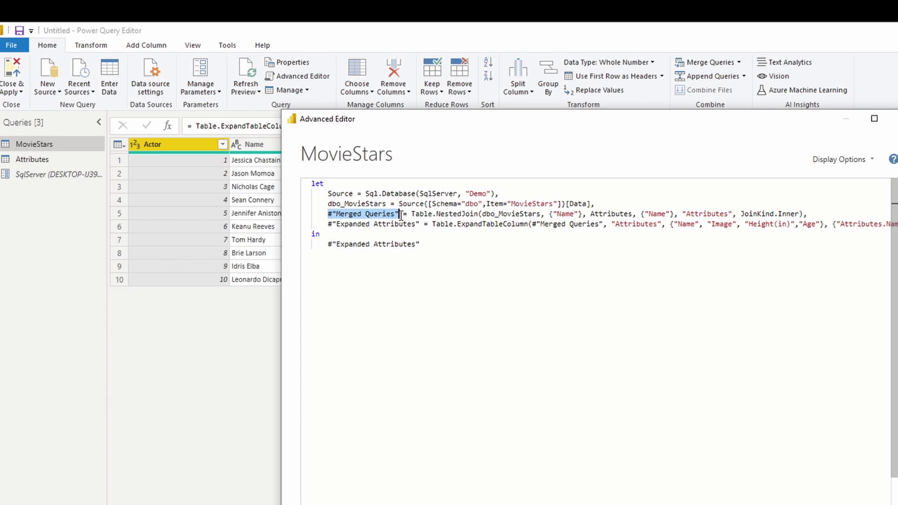
left_click(602, 206)
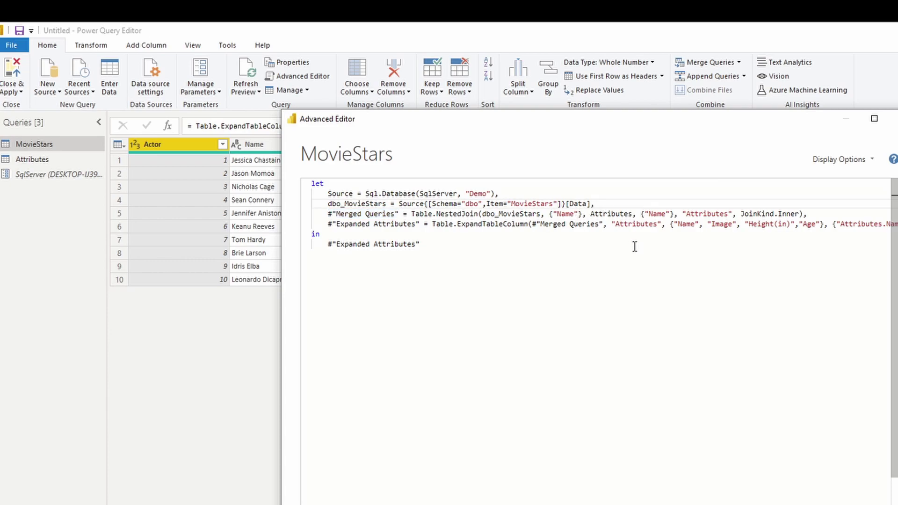
Add a new line Attributes_Columns = Table.ColumnNames(Attributes), ending with a comma
key("Return")
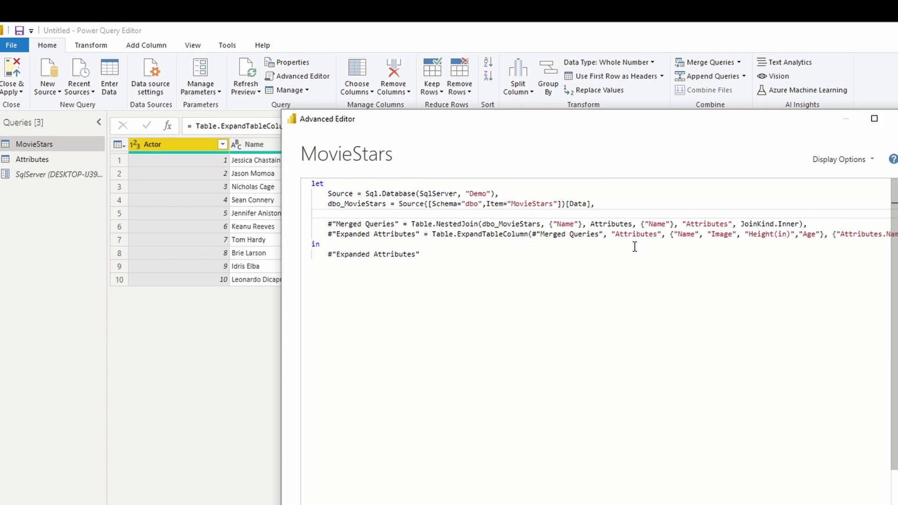
type("At")
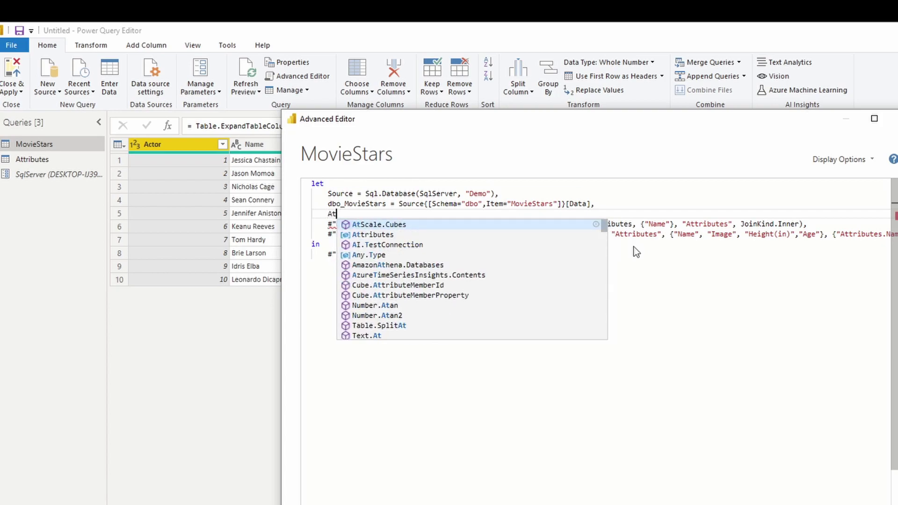
type("tributes_")
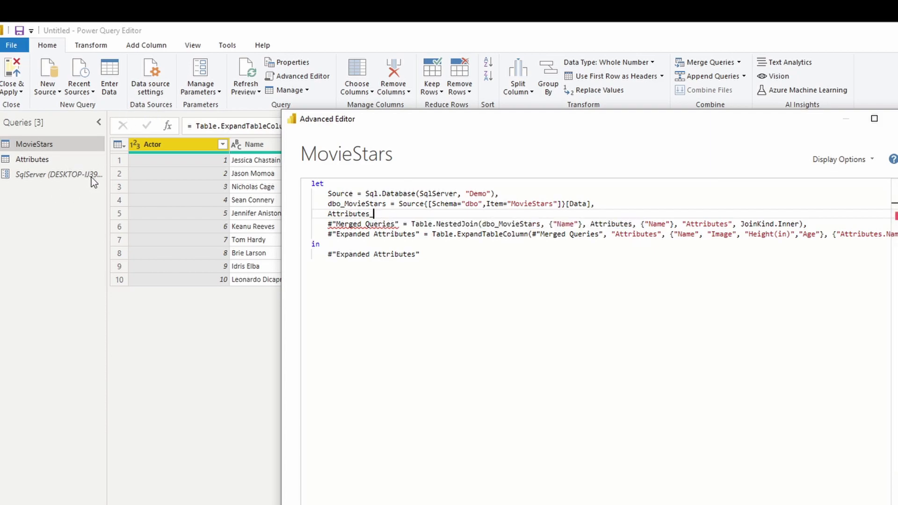
type(" Columns = ")
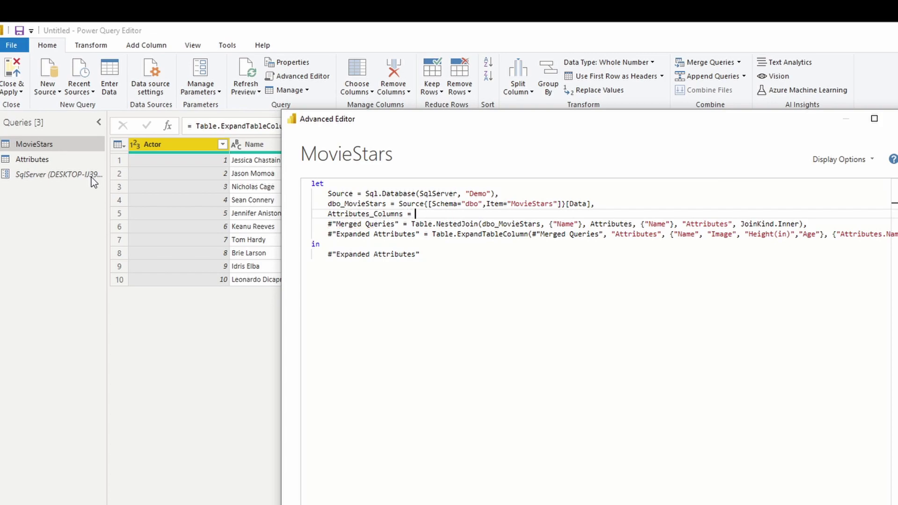
type("Table")
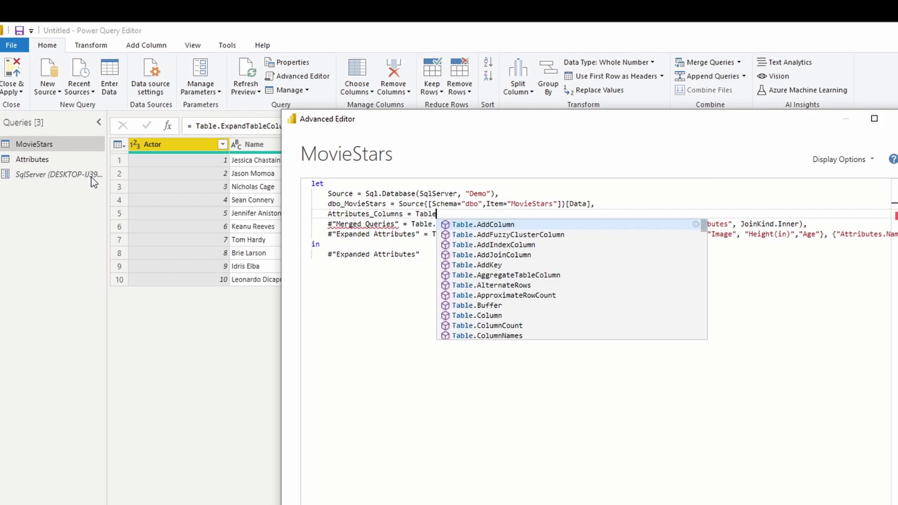
type(".Colui")
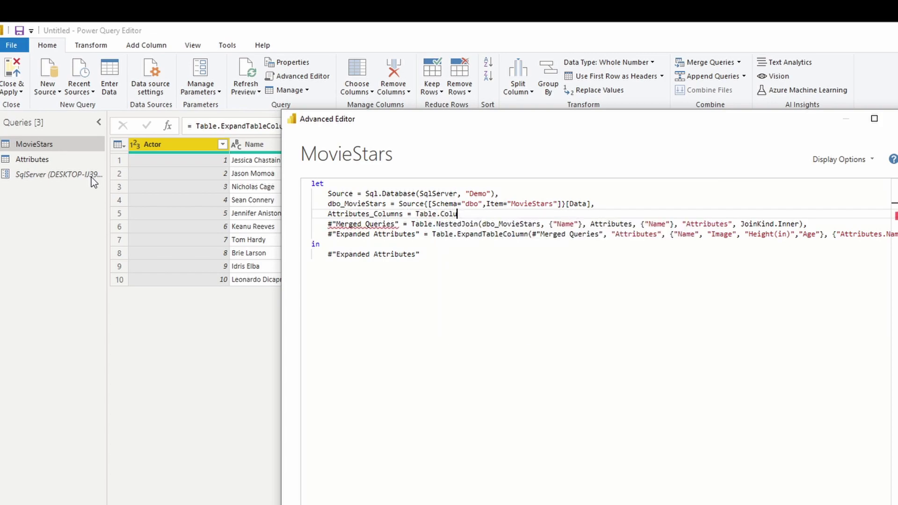
key("ctrl+space")
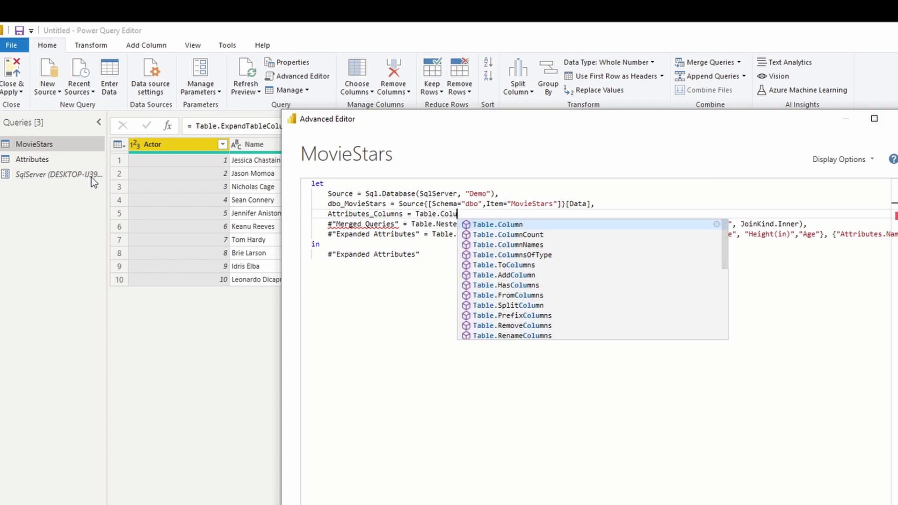
key("Down")
key("Down")
key("Return")
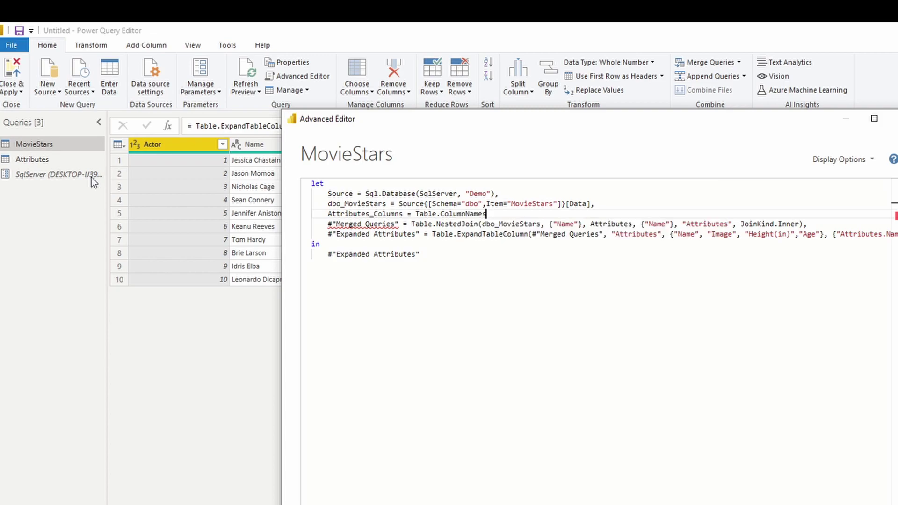
type("(")
type("Attribu")
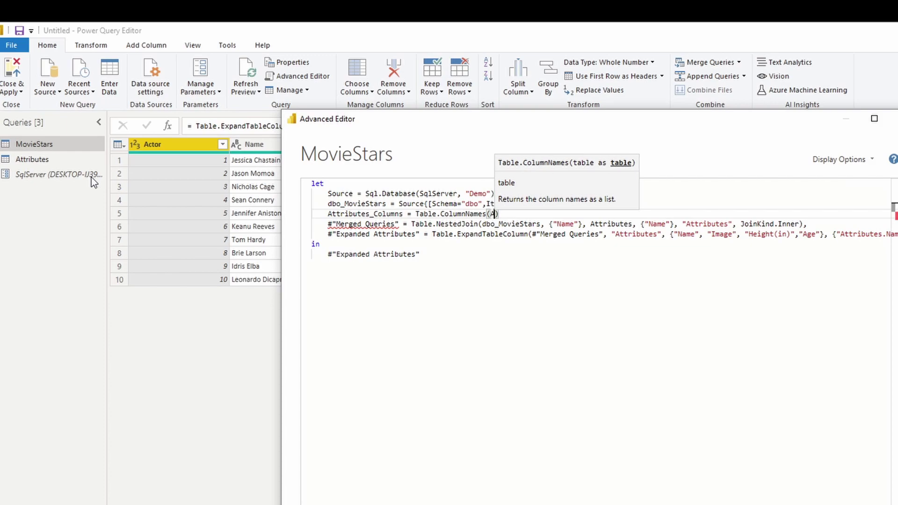
key("Return")
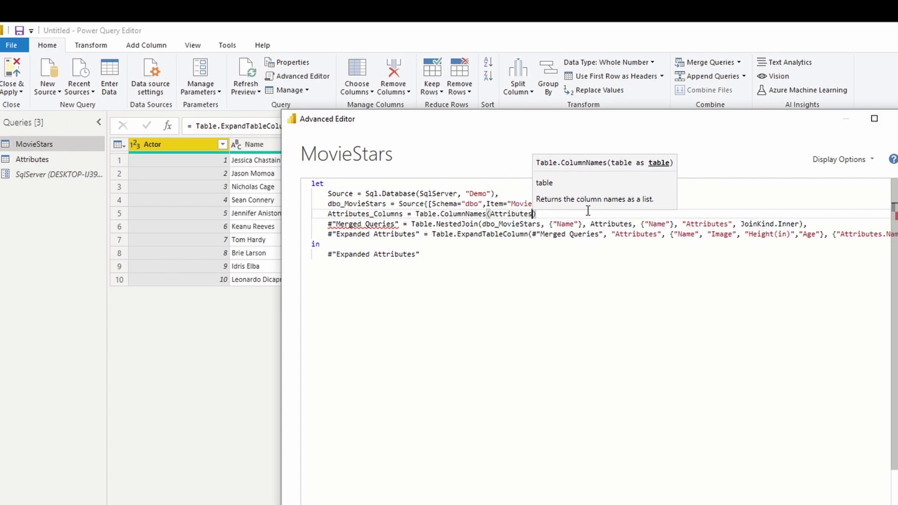
left_click(560, 215)
type(",")
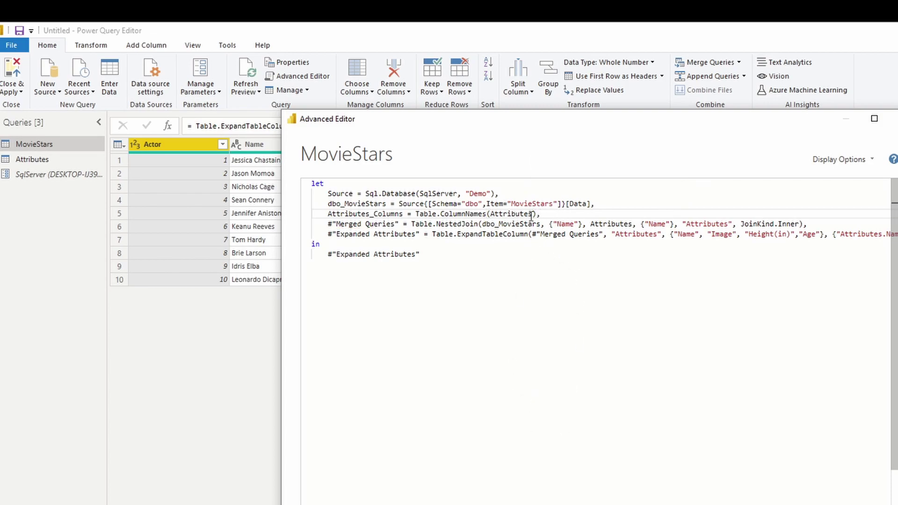
Delete the hardcoded column name lists from the Table.ExpandTableColumn call
scroll(604, 219, "right", 1)
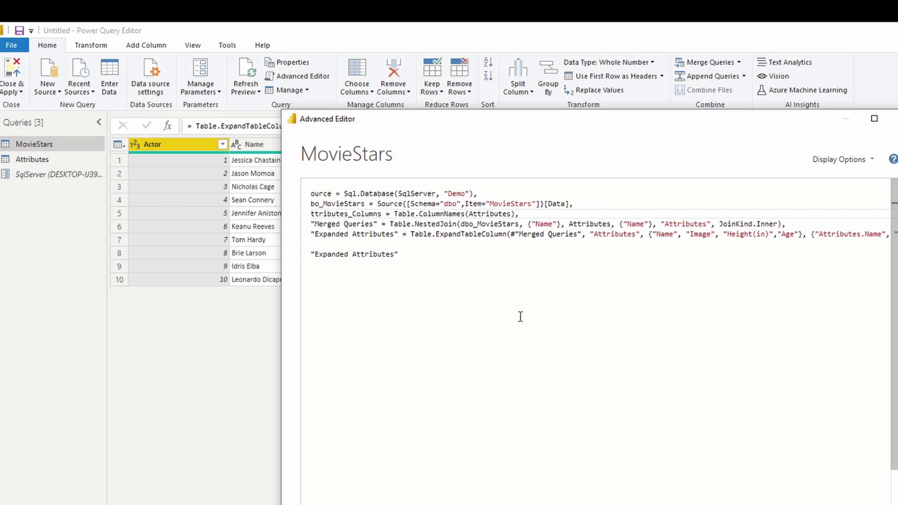
left_click(411, 234)
left_click_drag(411, 237, 528, 236)
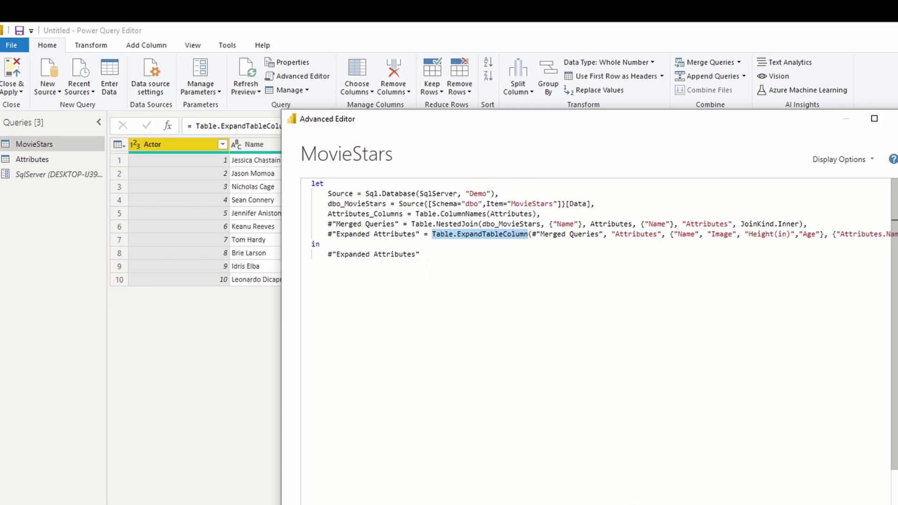
scroll(603, 219, "right", 3)
scroll(482, 245, "right", 6)
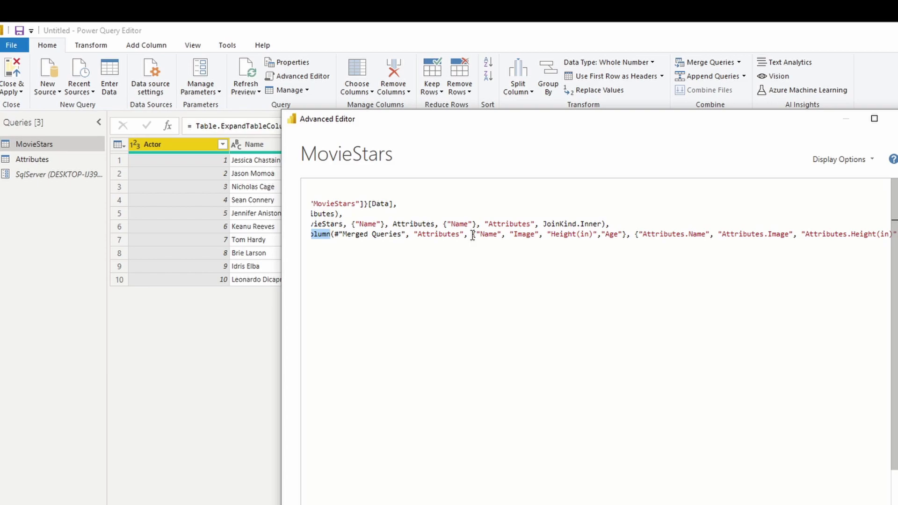
left_click_drag(472, 235, 876, 234)
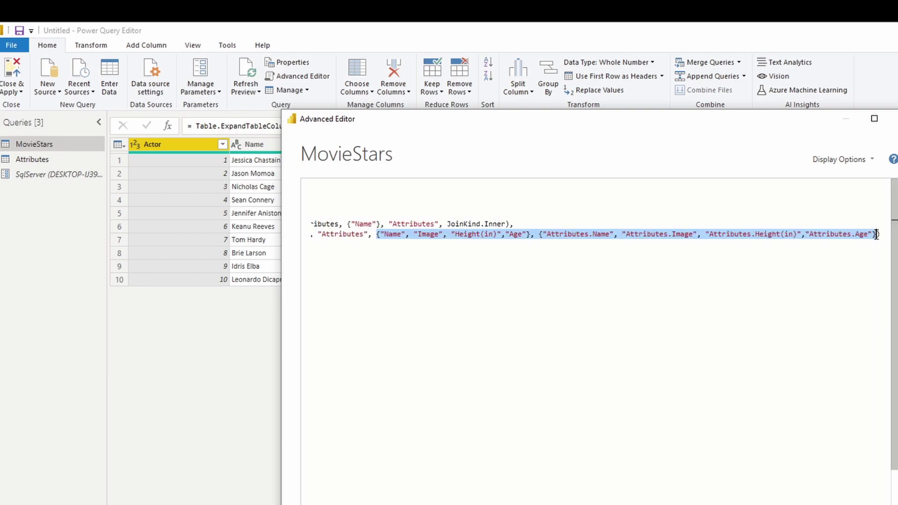
key("Delete")
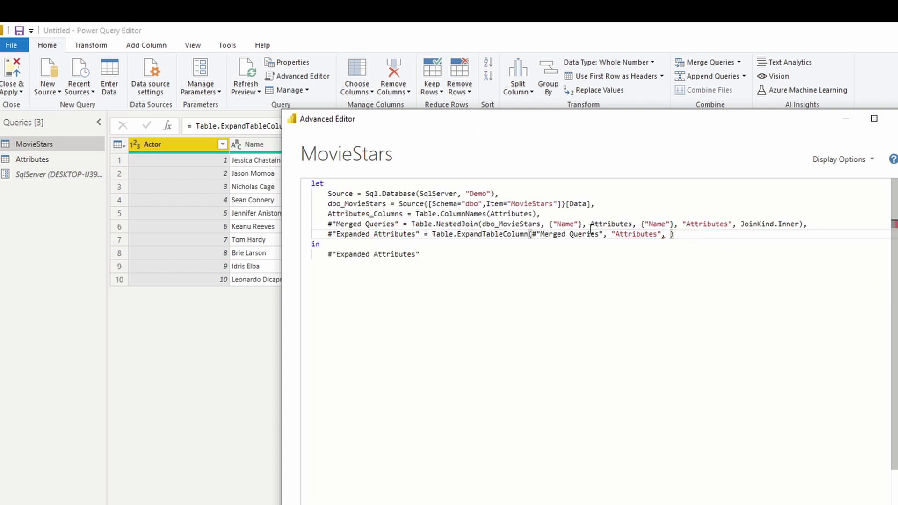
Highlight the remaining #"Merged Queries" and "Attributes" arguments and where they come from
left_click(479, 235)
left_click(530, 234)
left_click_drag(532, 234, 604, 234)
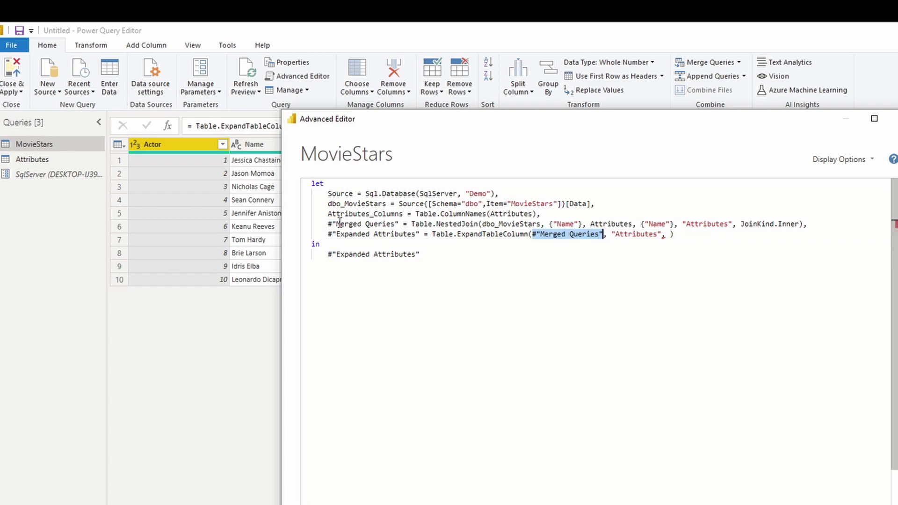
left_click_drag(328, 223, 399, 225)
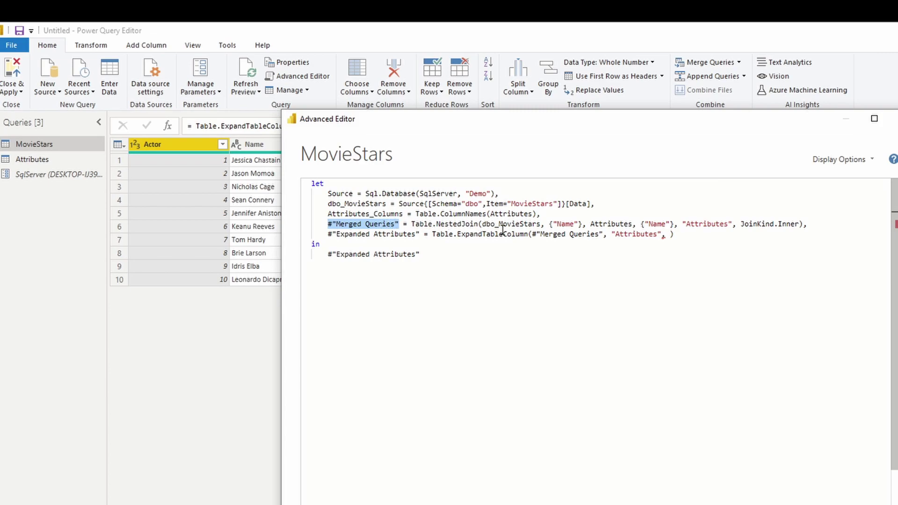
left_click_drag(611, 234, 662, 234)
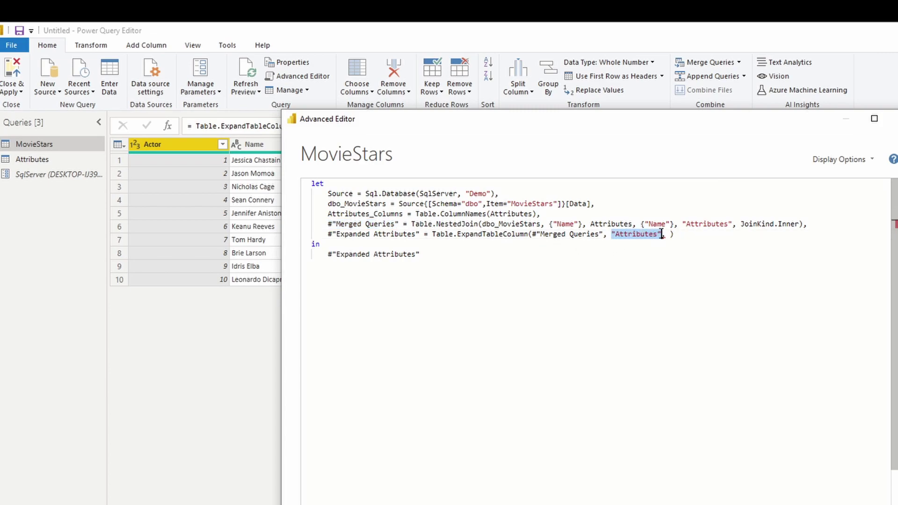
double_click(706, 225)
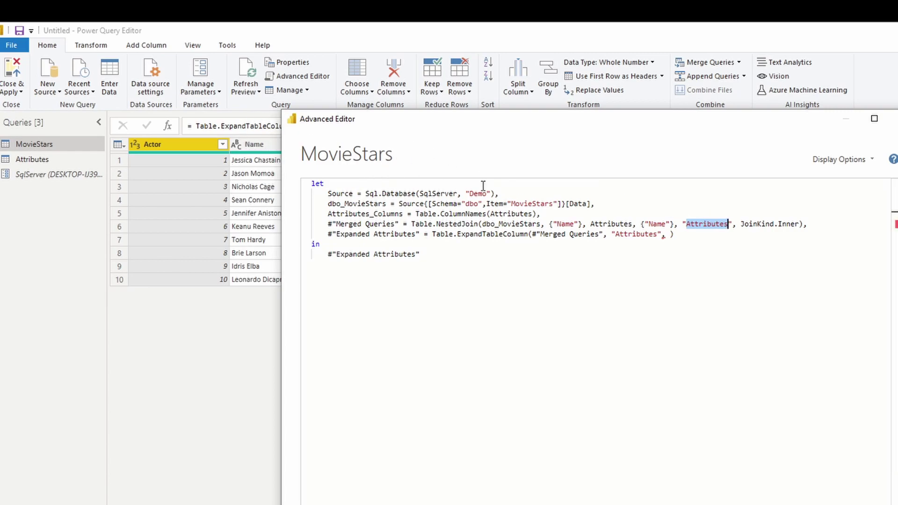
Paste Attributes_Columns as the expand step's column-names argument, followed by a comma
left_click_drag(627, 118, 589, 245)
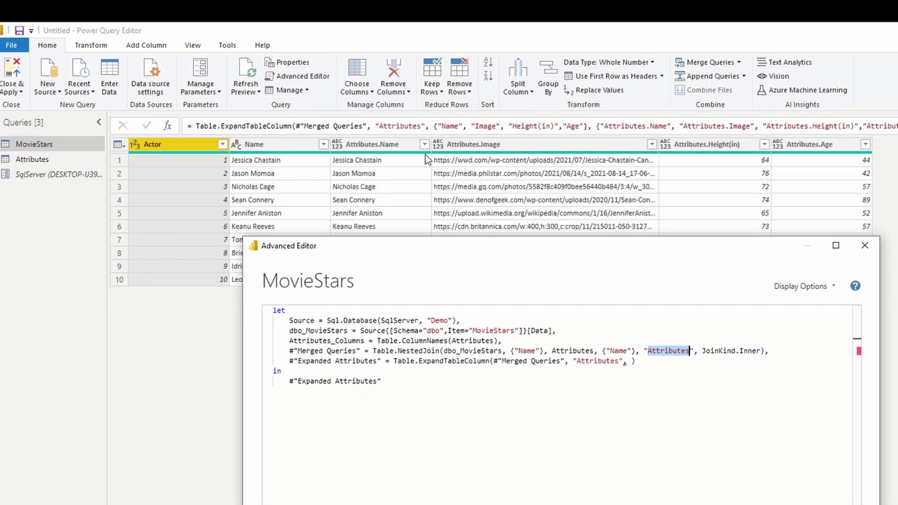
left_click_drag(663, 248, 625, 152)
left_click(589, 265)
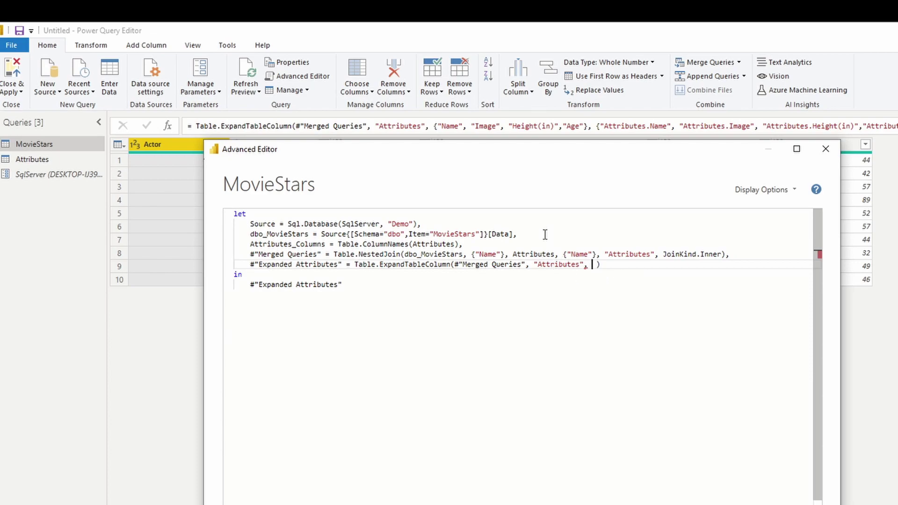
double_click(281, 244)
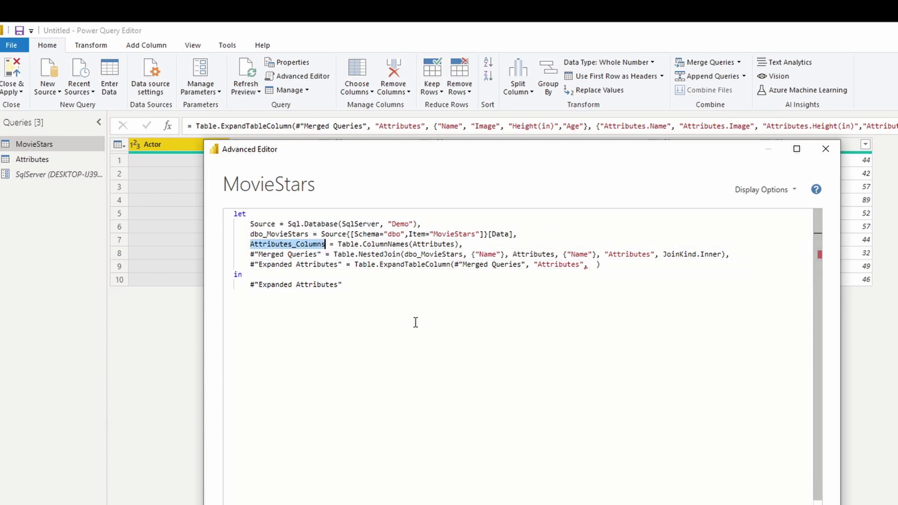
left_click(592, 265)
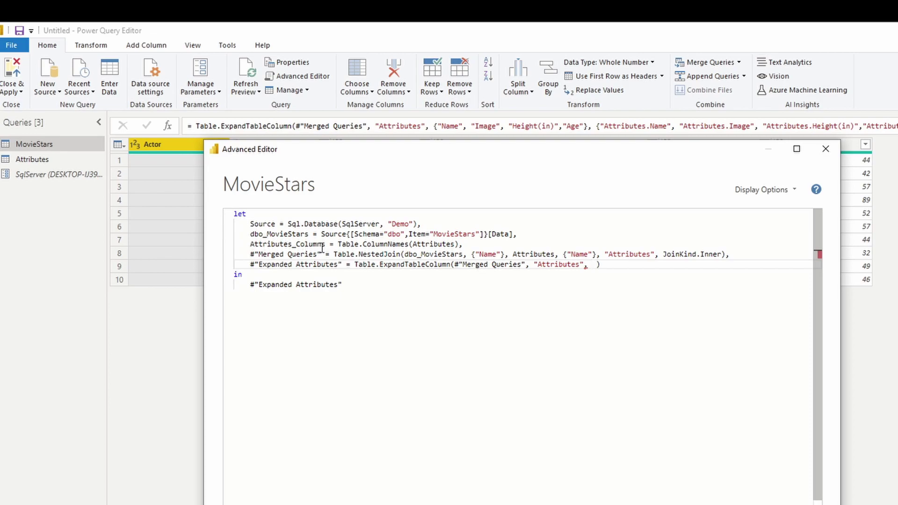
left_click_drag(325, 244, 247, 244)
key("ctrl+c")
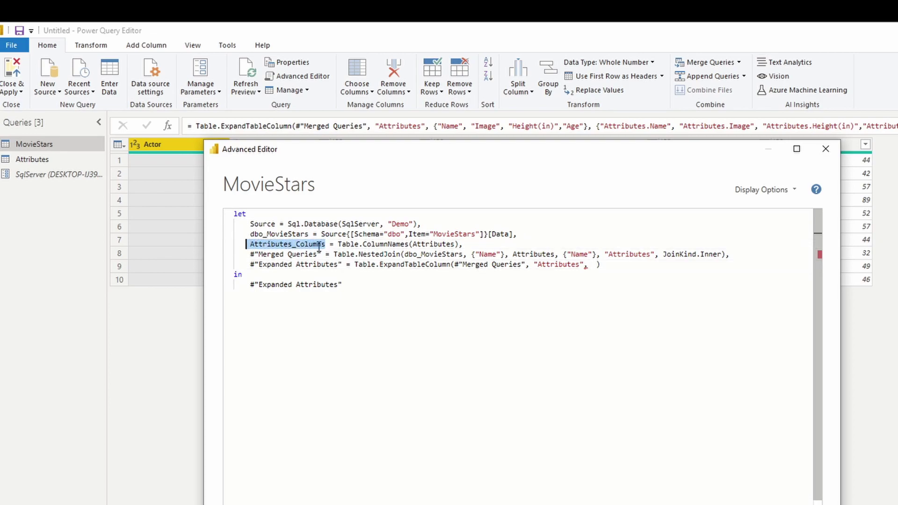
left_click(594, 265)
key("ctrl+v")
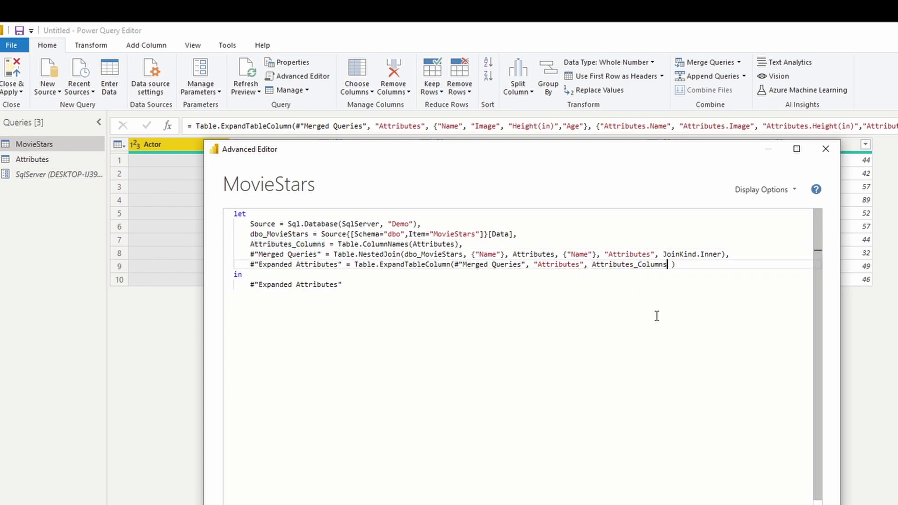
type(",")
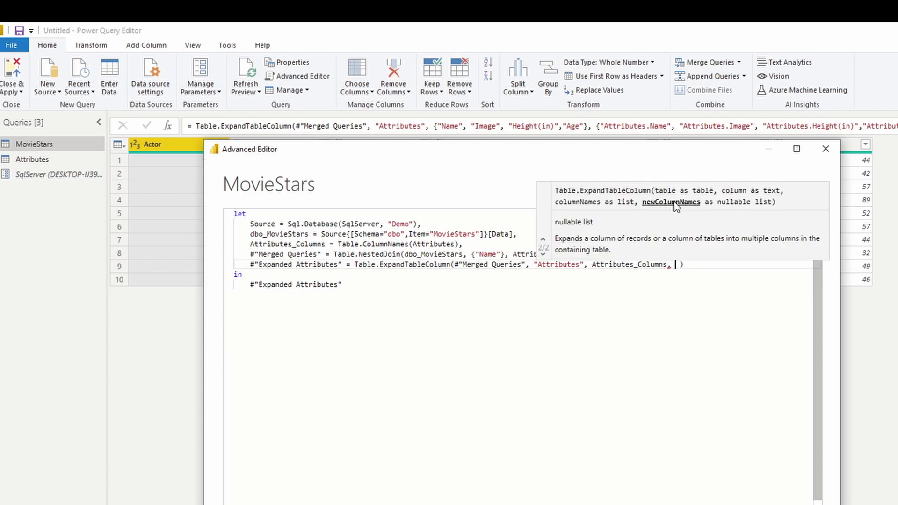
left_click_drag(602, 151, 588, 242)
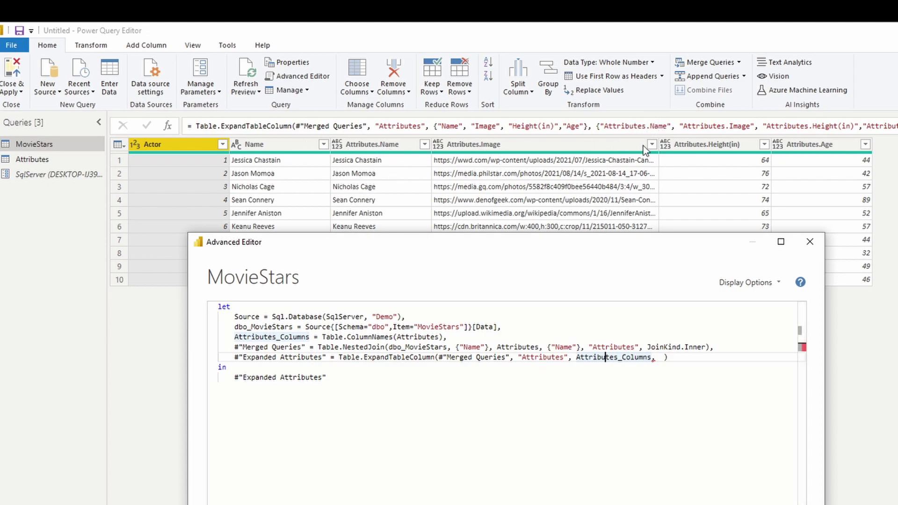
Start the new column names argument with List.Transform(Attributes_Columns in the Advanced Editor
left_click_drag(621, 245, 608, 186)
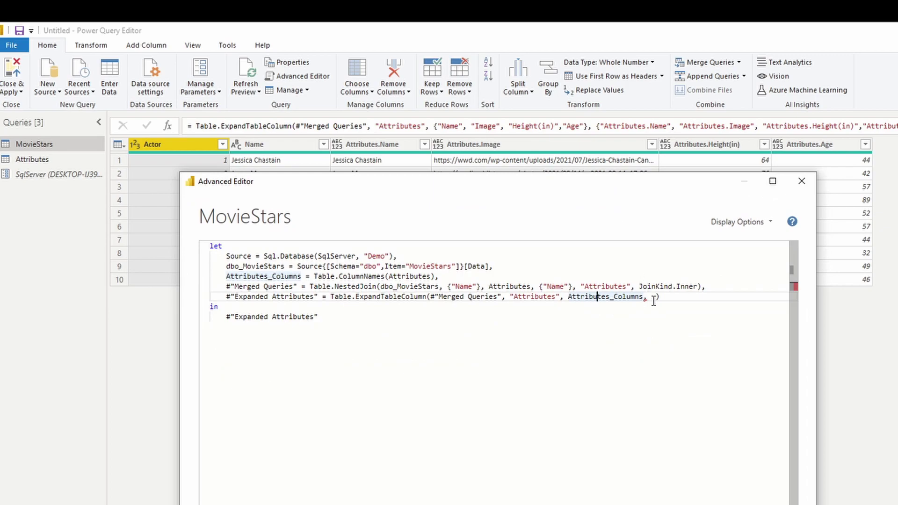
type("List.T")
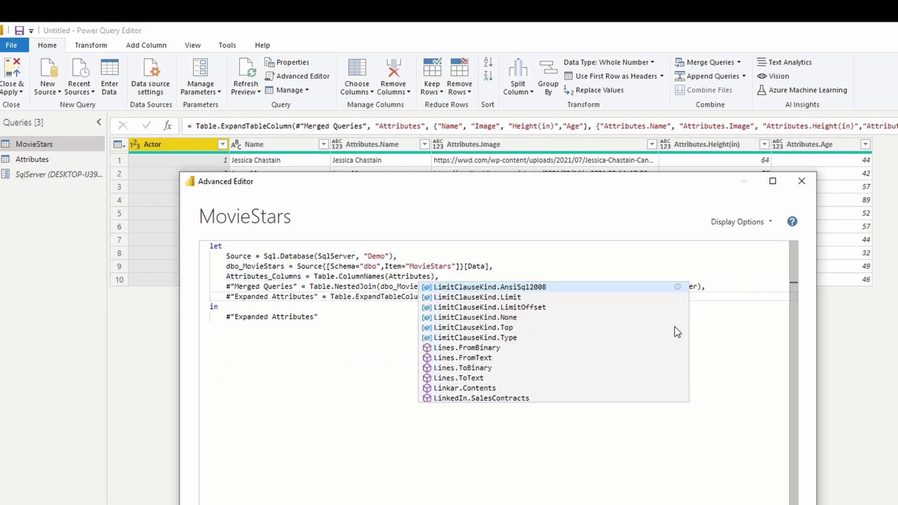
type("ra")
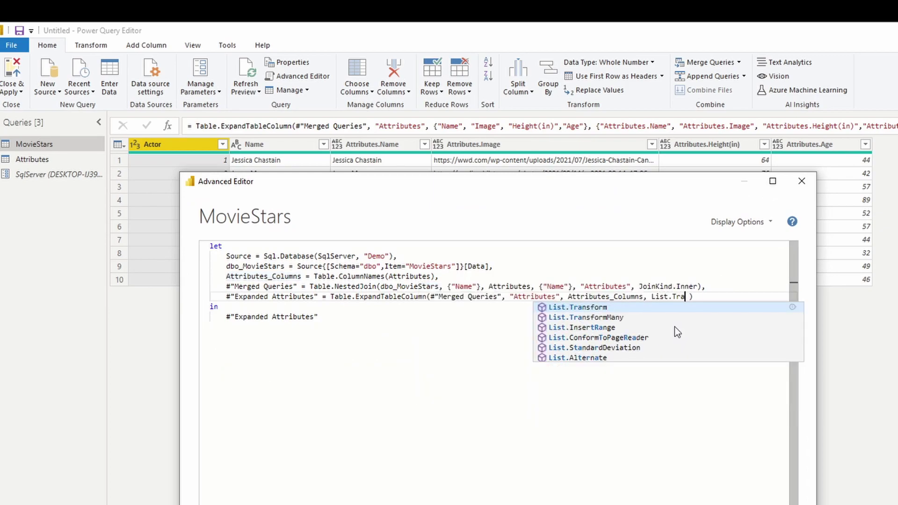
key("Tab")
type("(")
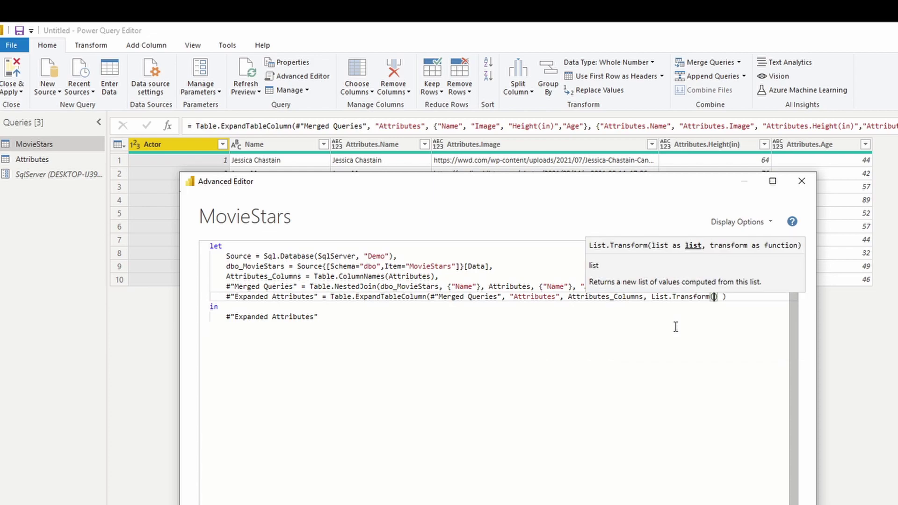
type("Attrib")
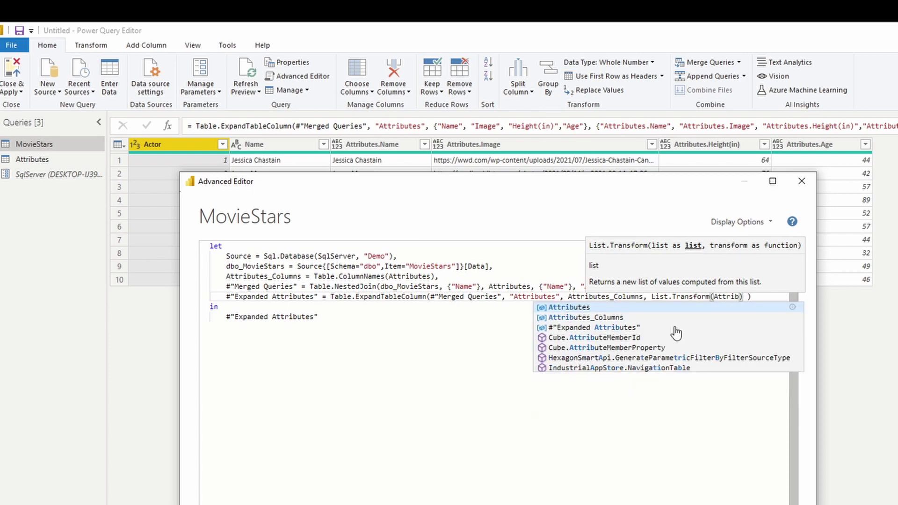
key("Down")
key("Tab")
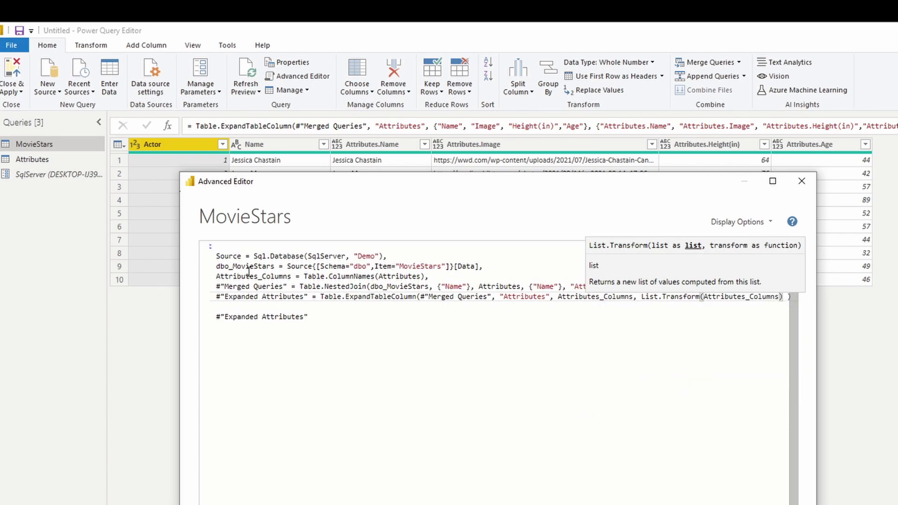
left_click_drag(217, 277, 302, 276)
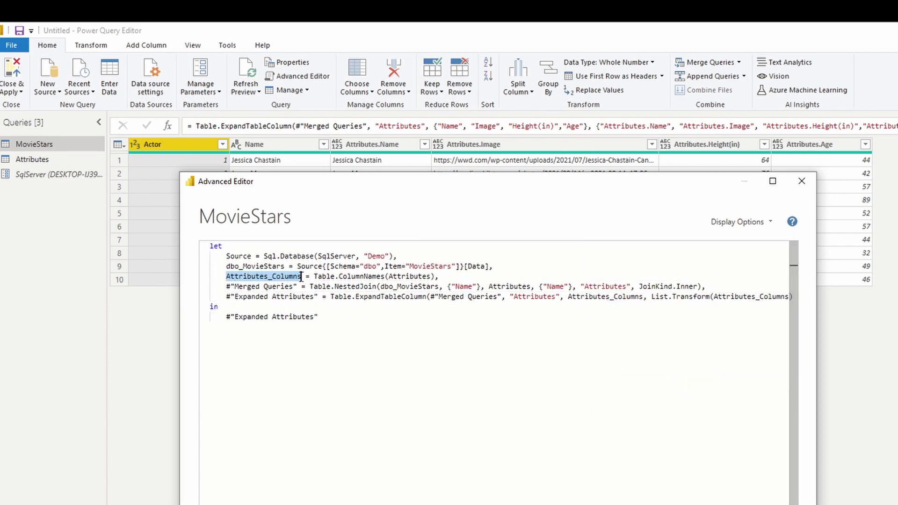
Complete the transform with each _&"_ATTR" so every expanded column gets the _ATTR suffix
scroll(727, 322, "right", 1)
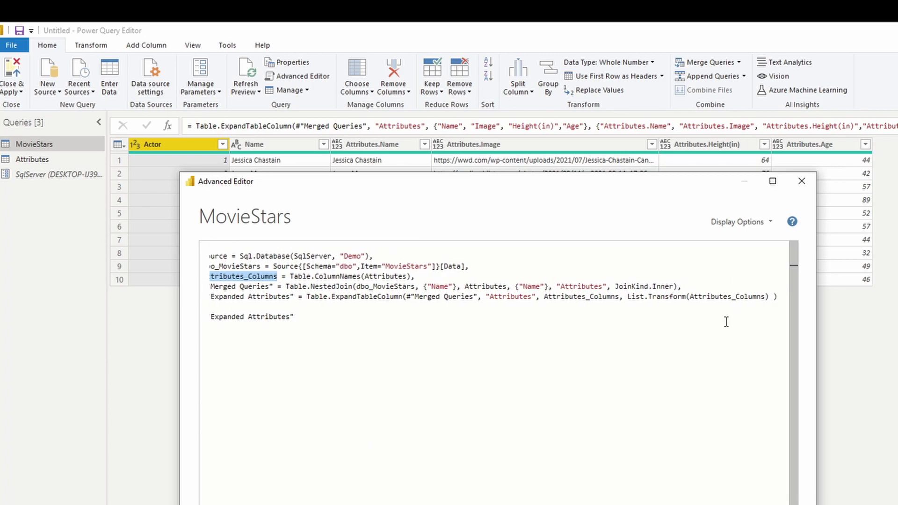
left_click(765, 298)
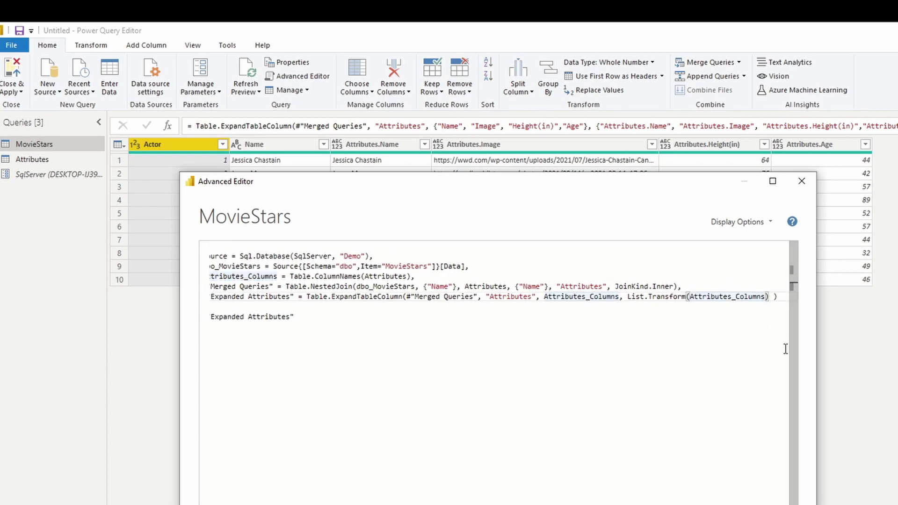
type(", ")
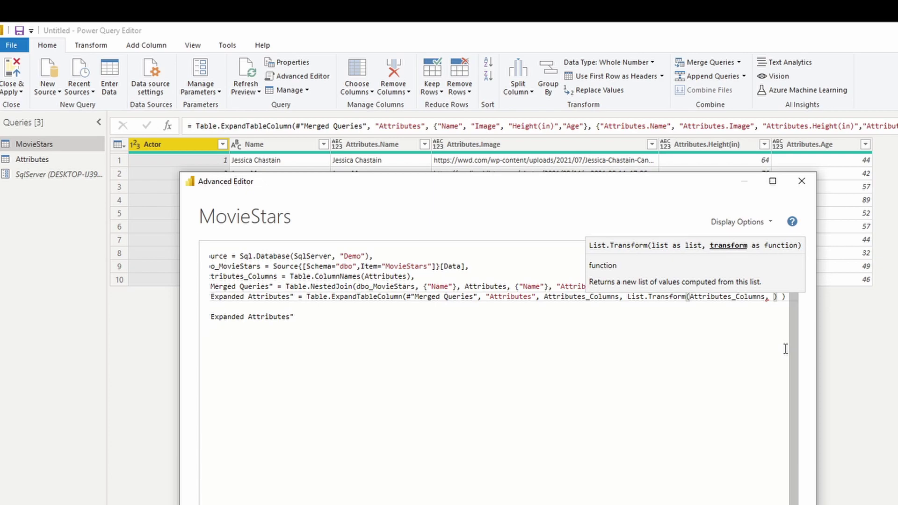
type("each")
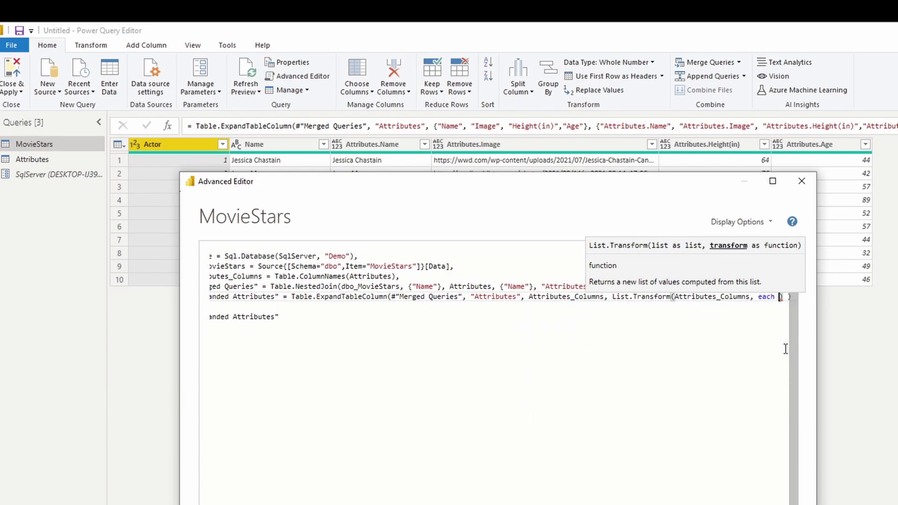
type(" _")
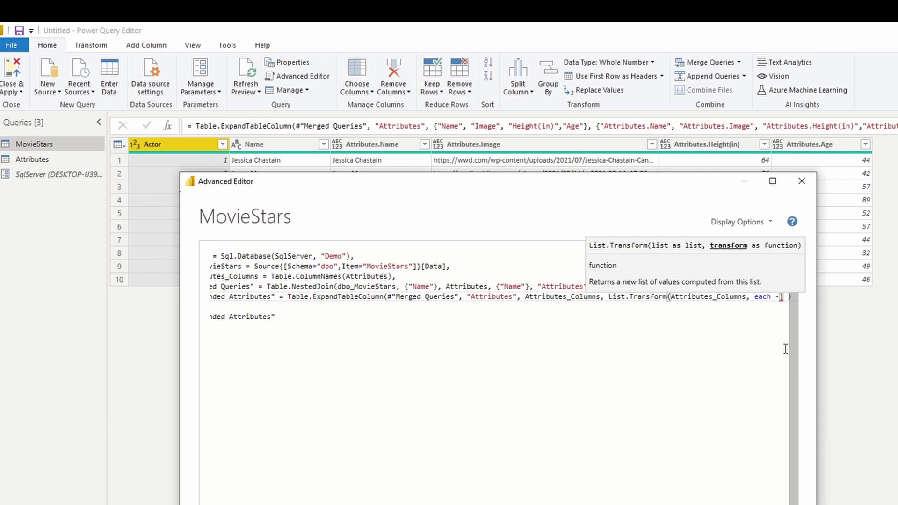
key("BackSpace")
type("_")
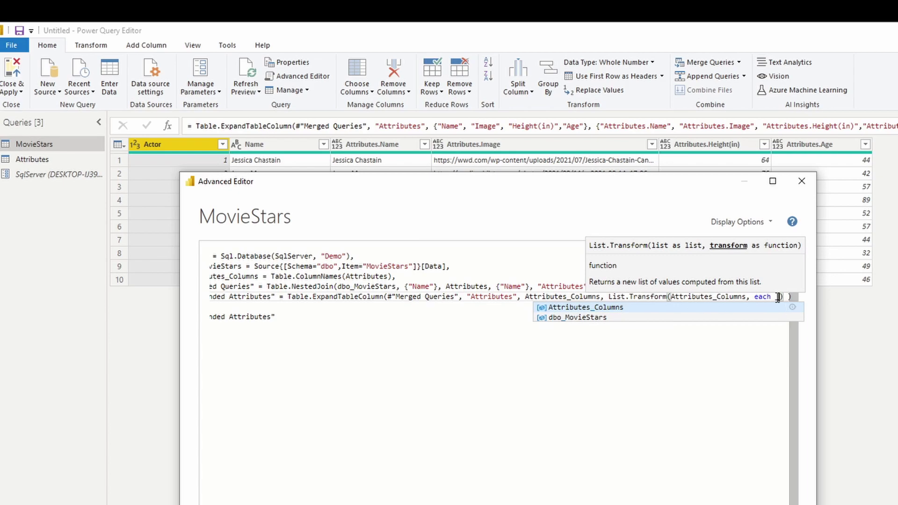
type("_")
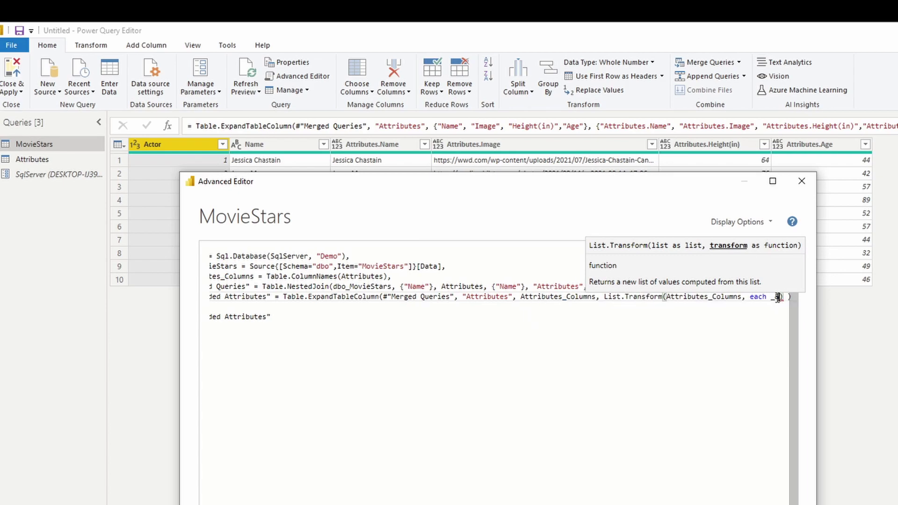
type("&\"")
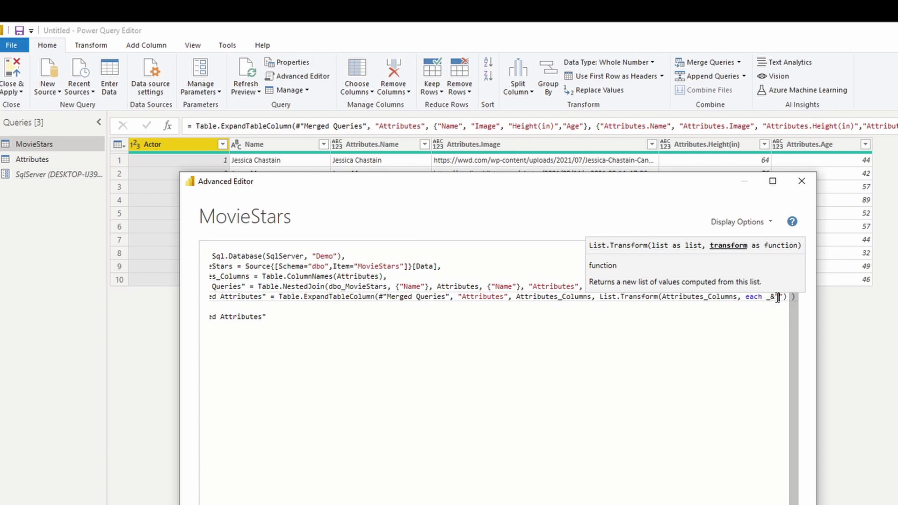
type("_")
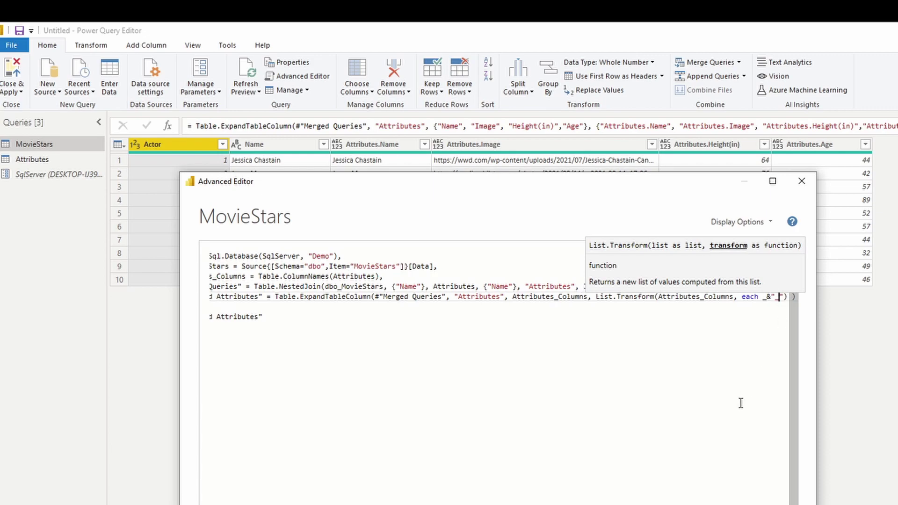
type("ATT")
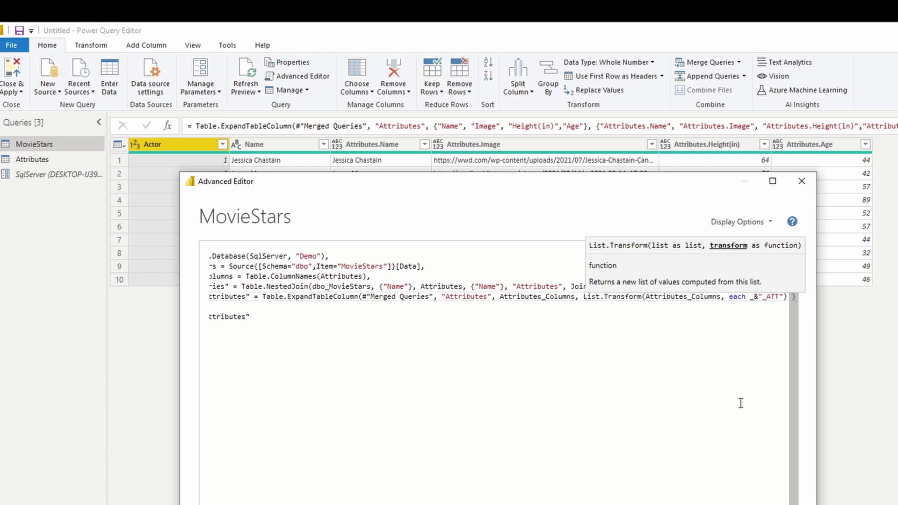
key("Escape")
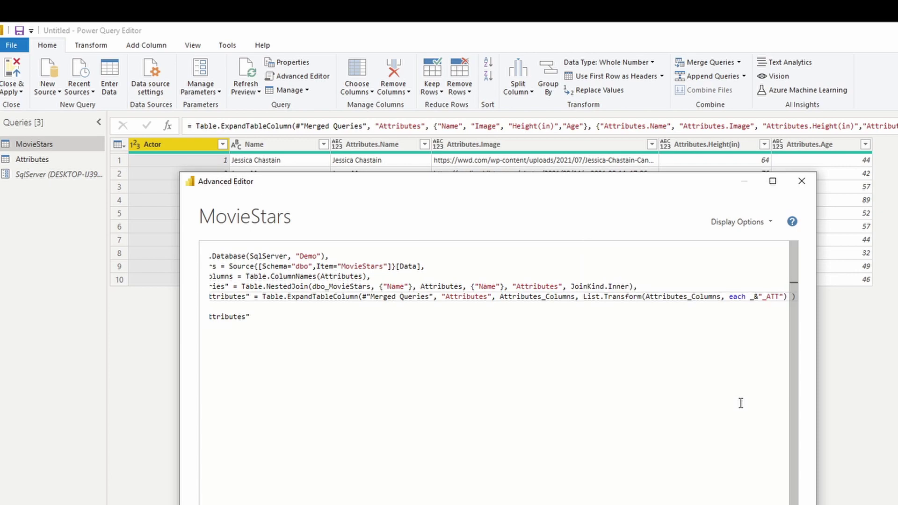
type("R")
key("Return")
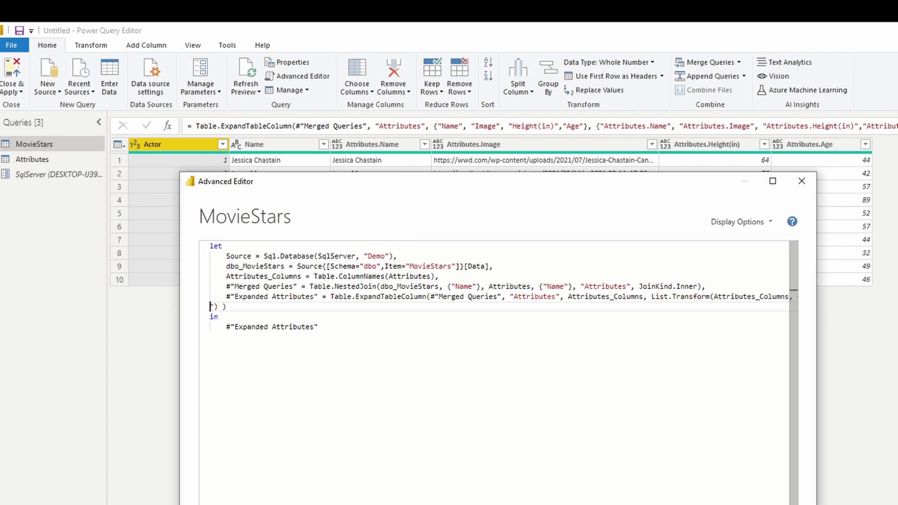
key("BackSpace")
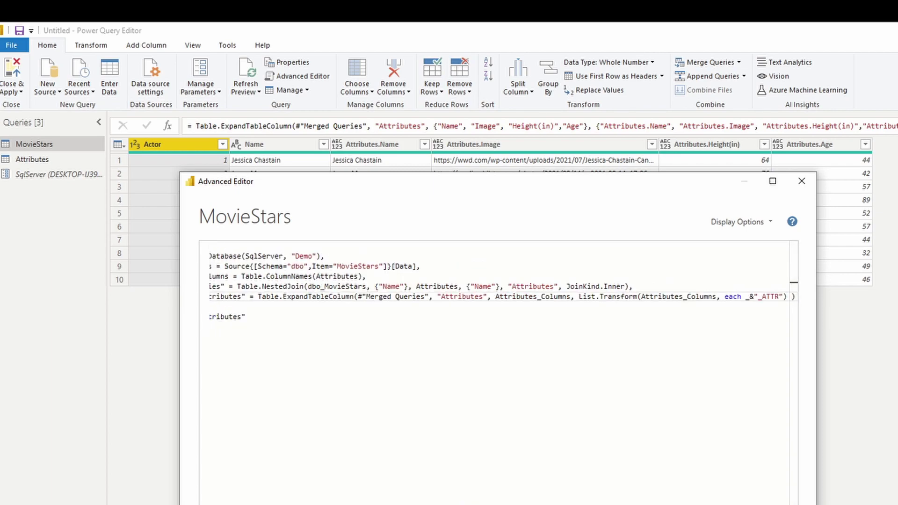
Apply the code, check the Attributes query, then view MovieStars with Name_ATTR, Image_ATTR, Height(in)_ATTR, Age_ATTR
left_click(749, 500)
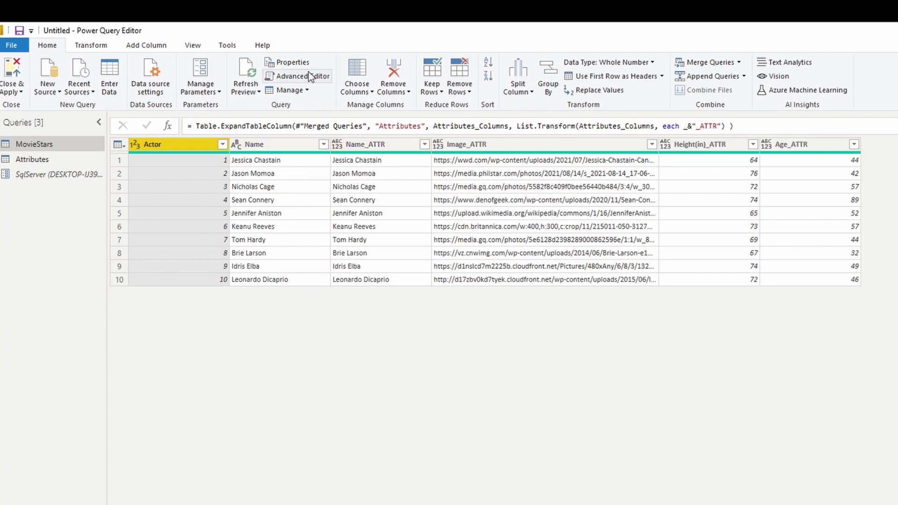
left_click(37, 159)
left_click(59, 143)
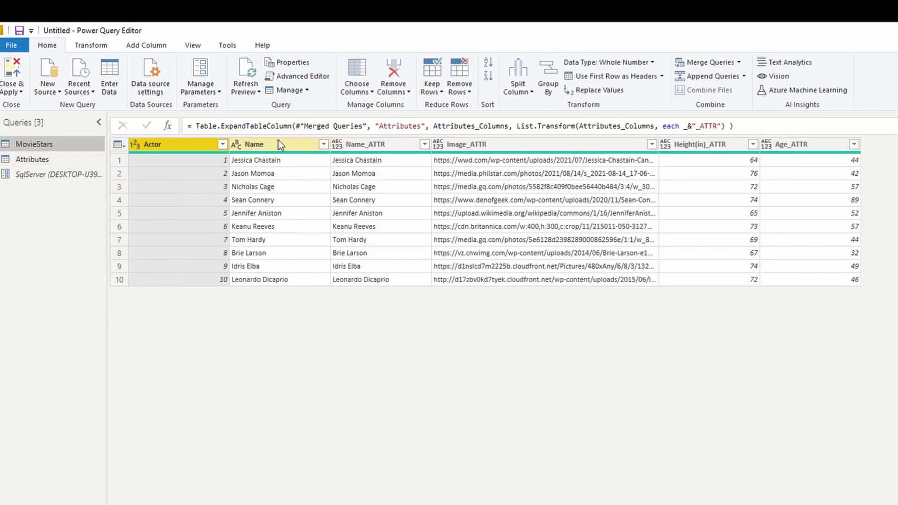
In the MovieStars code, add a new step line Final = Table.RemoveColumns( after the expand step
left_click(305, 76)
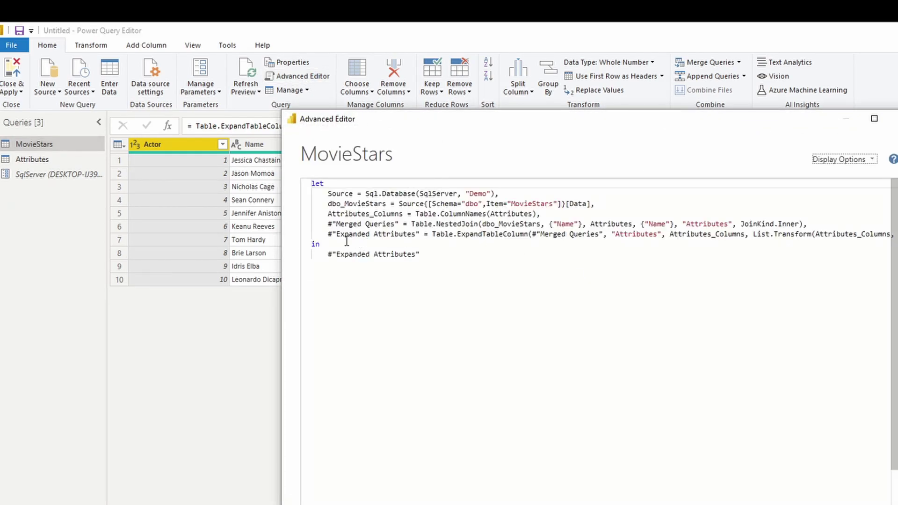
left_click(511, 248)
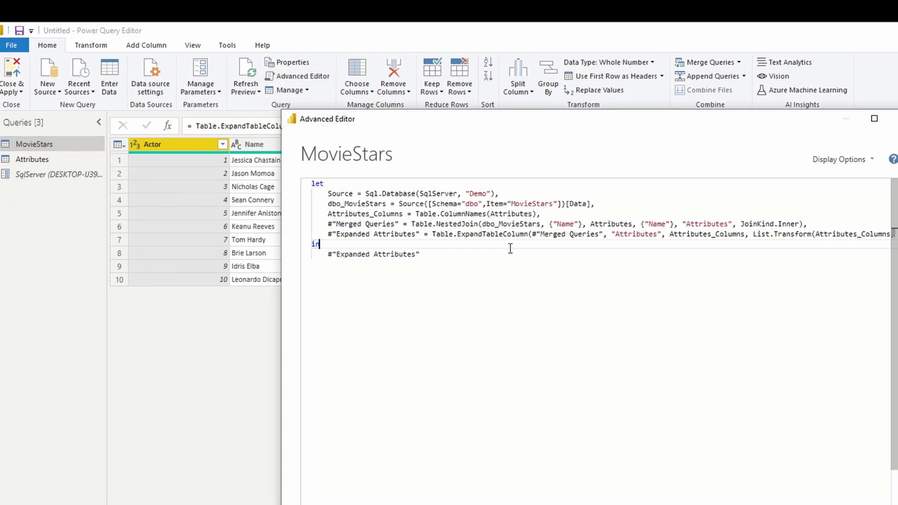
key("Up")
key("End")
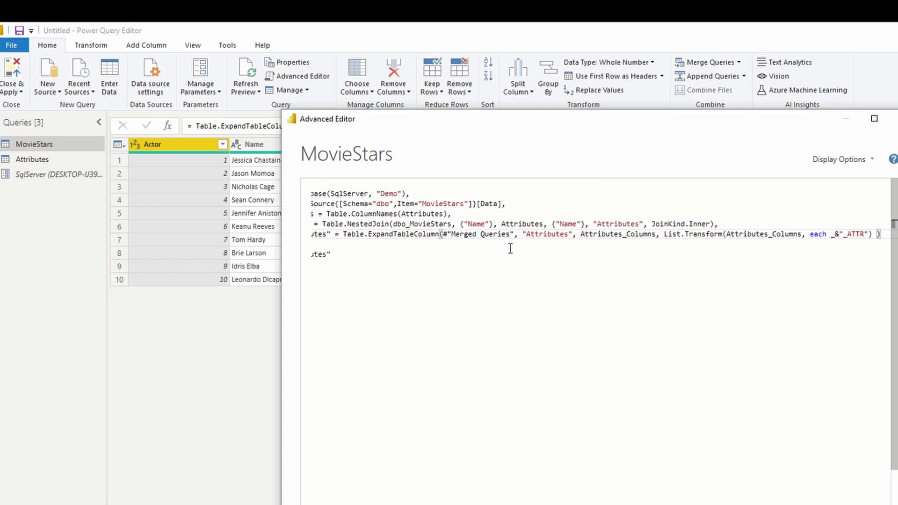
type(",")
key("Return")
type("F")
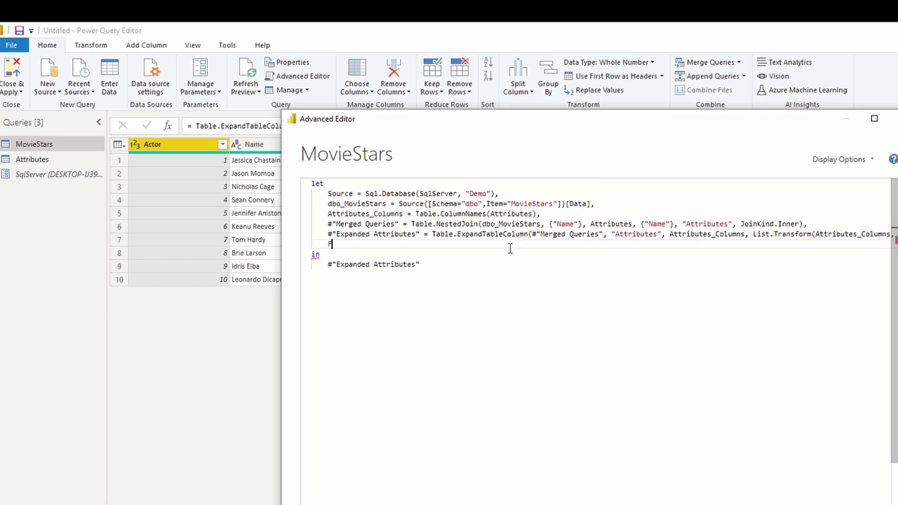
type("inal = Table.RemoveColumns")
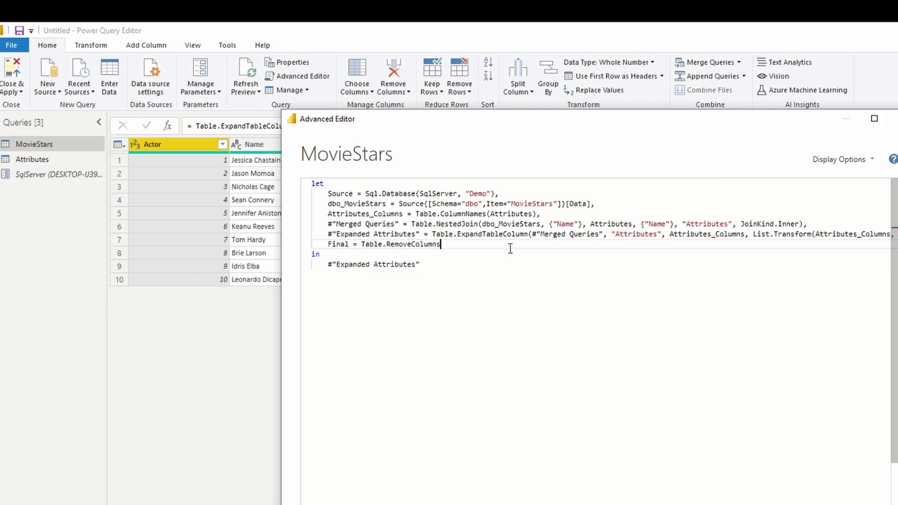
type("(")
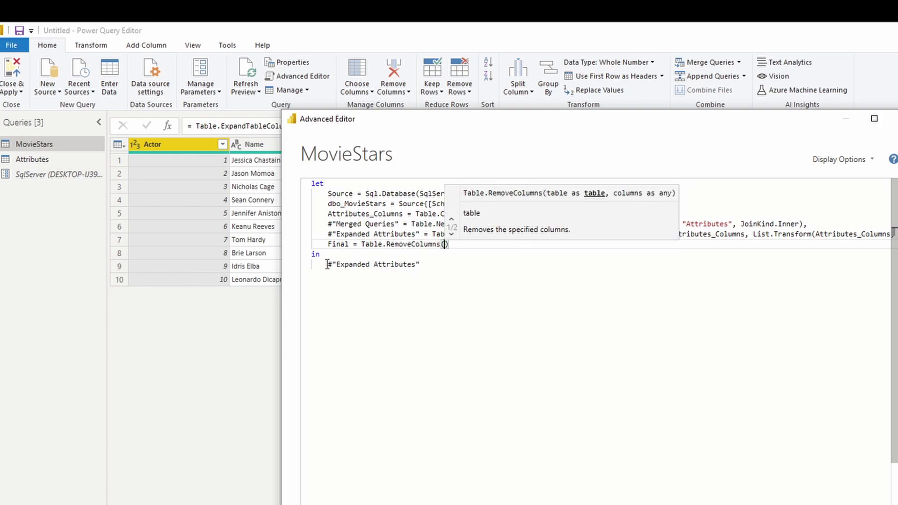
Fill in the arguments as #"Expanded Attributes",{"Name_ATTR"} to drop the Name_ATTR column
left_click_drag(328, 265, 421, 264)
key("ctrl+c")
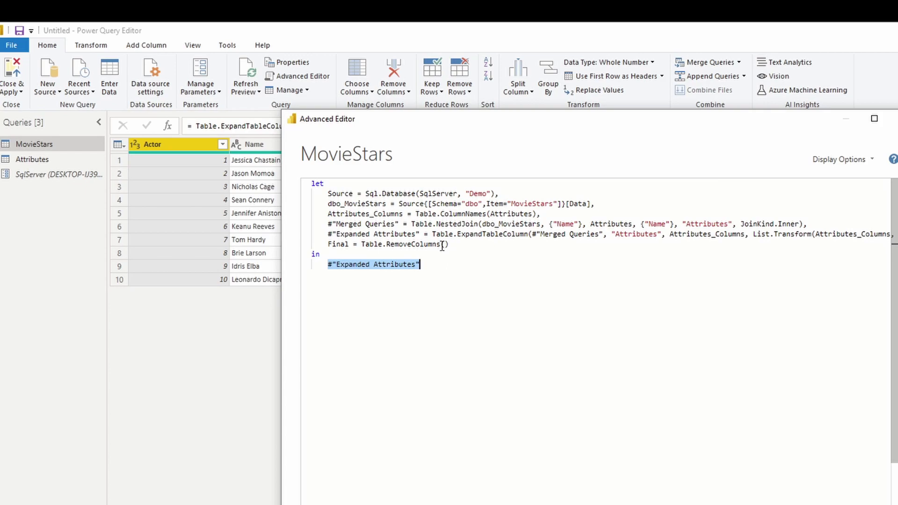
left_click(443, 244)
key("ctrl+v")
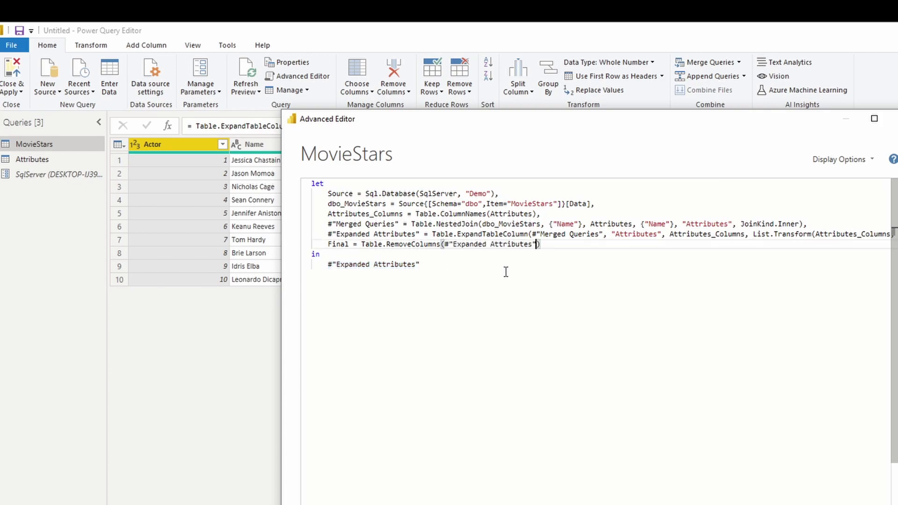
type(",{")
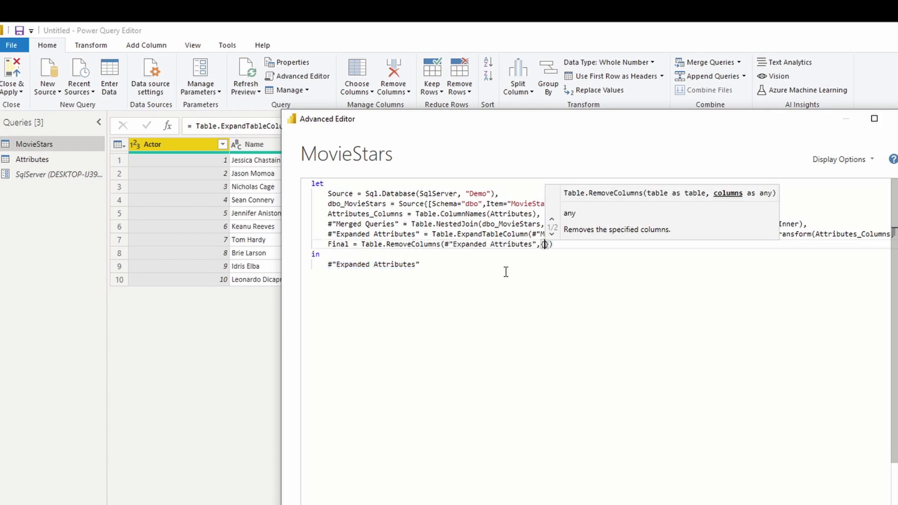
key("Escape")
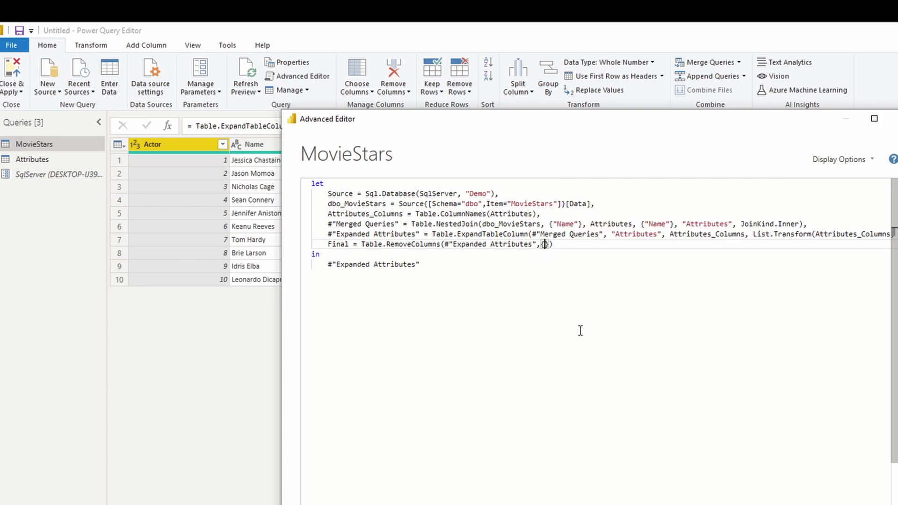
type("\"Name_ATTR")
Make the query return Final after in instead of the expand step
double_click(341, 244)
left_click_drag(421, 264, 328, 264)
type("Final")
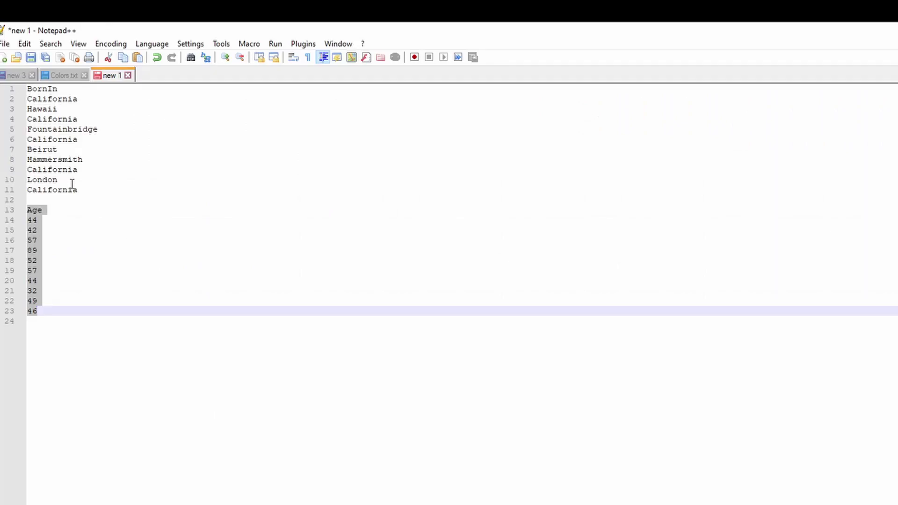
Paste the BornIn birthplace list from Notepad++ into cell E1 of the Attributes sheet
left_click_drag(78, 190, 2, 89)
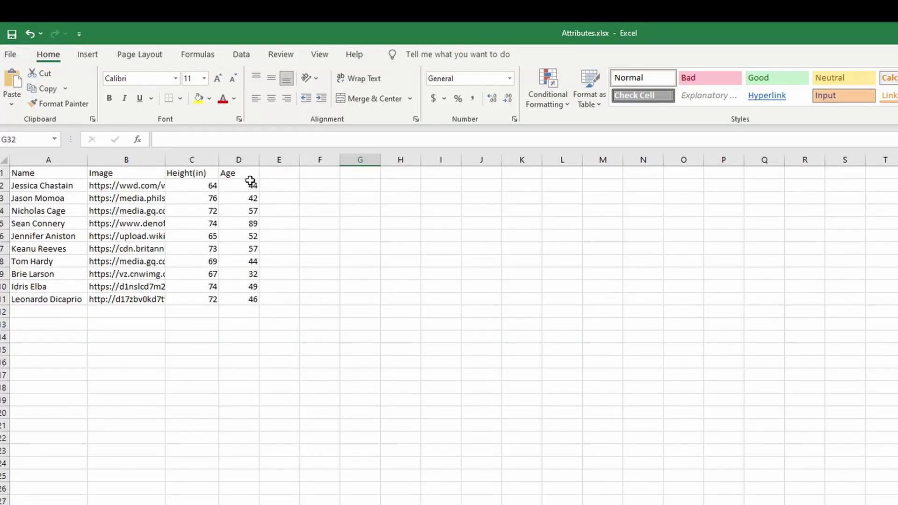
left_click(286, 174)
key("ctrl+v")
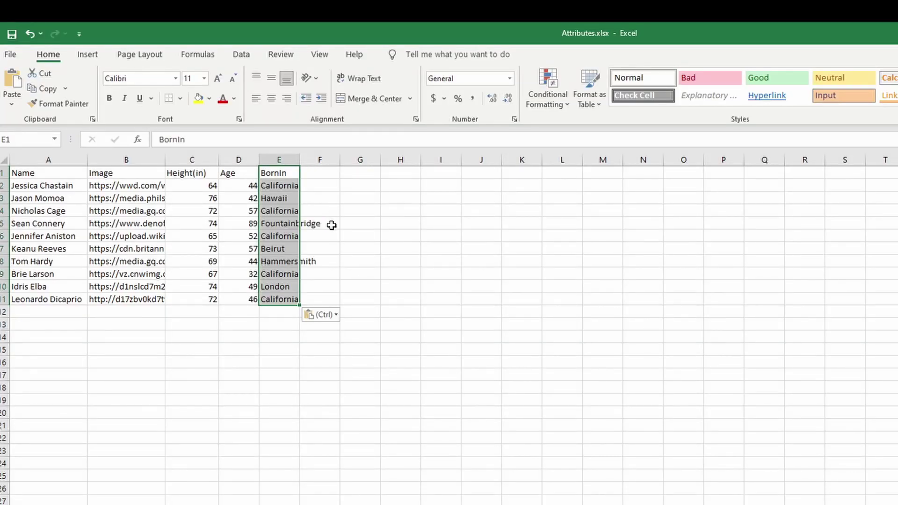
key("Escape")
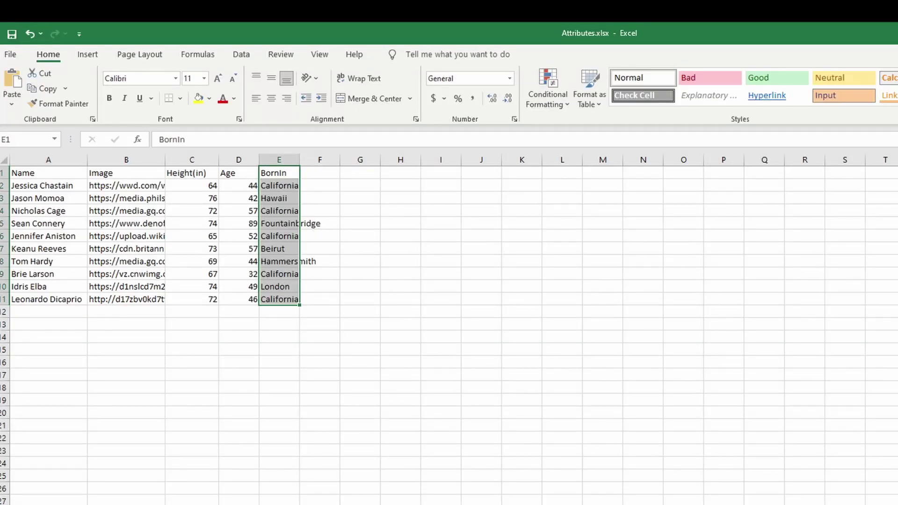
Refresh the MovieStars and Attributes previews so BornIn_ATTR and BornIn appear
key("alt+Tab")
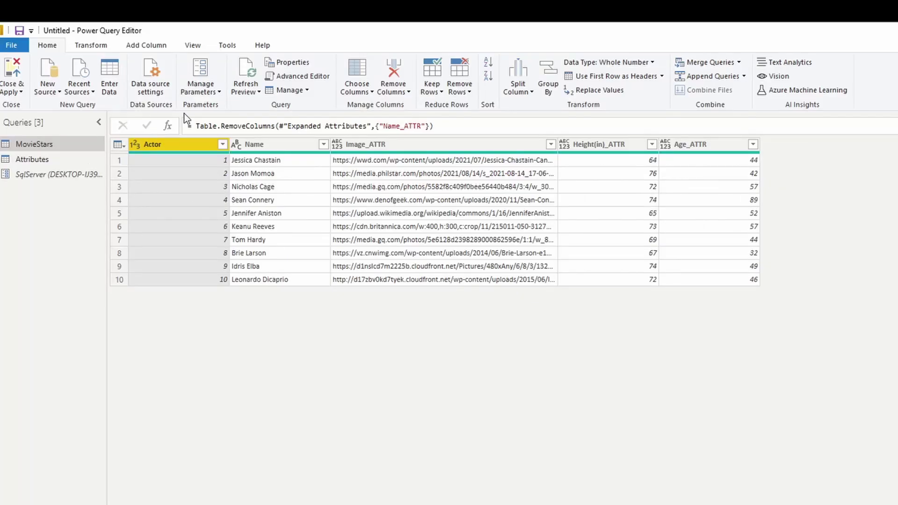
left_click(246, 74)
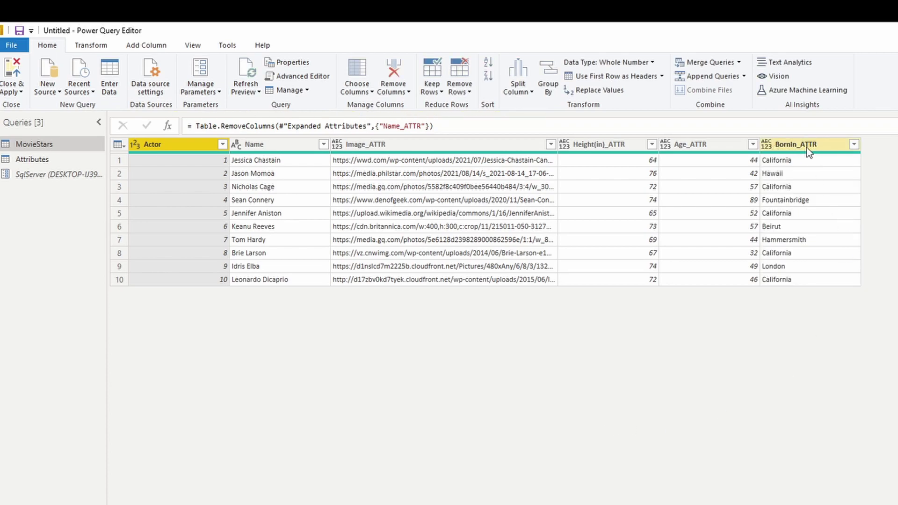
left_click(301, 78)
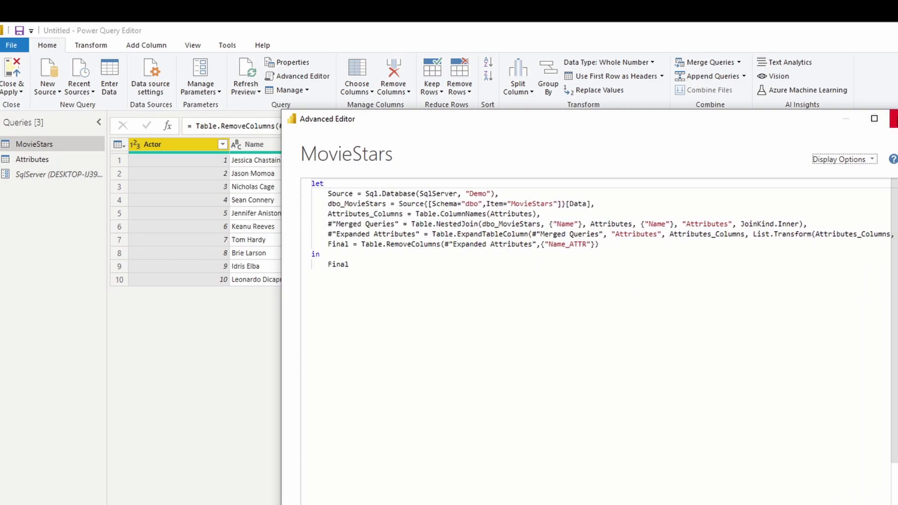
key("Escape")
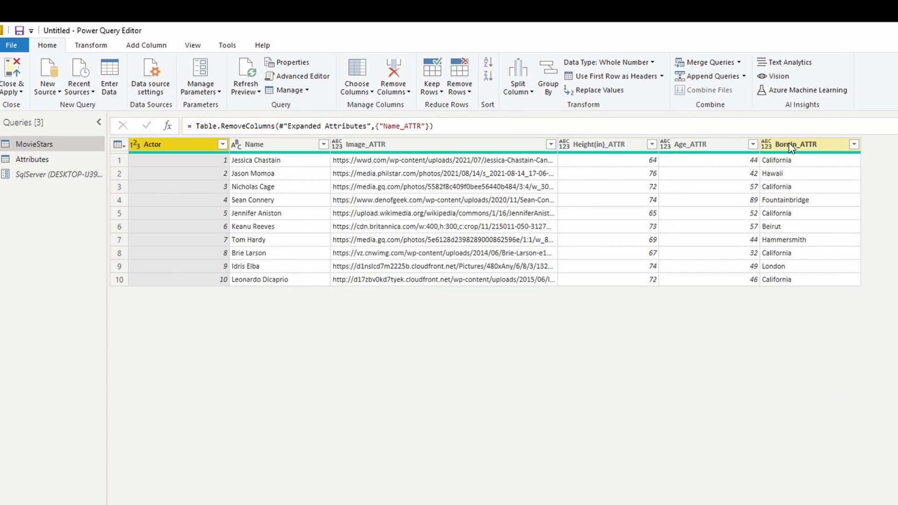
left_click(70, 160)
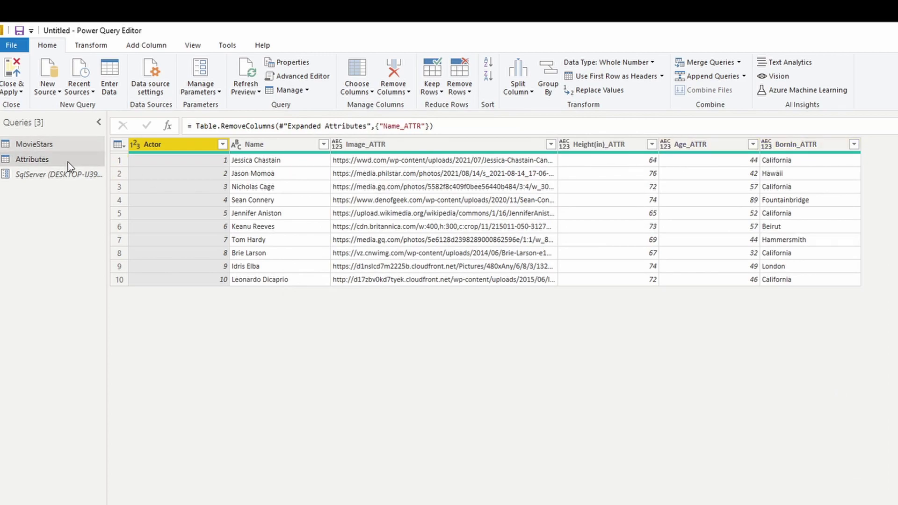
left_click(248, 71)
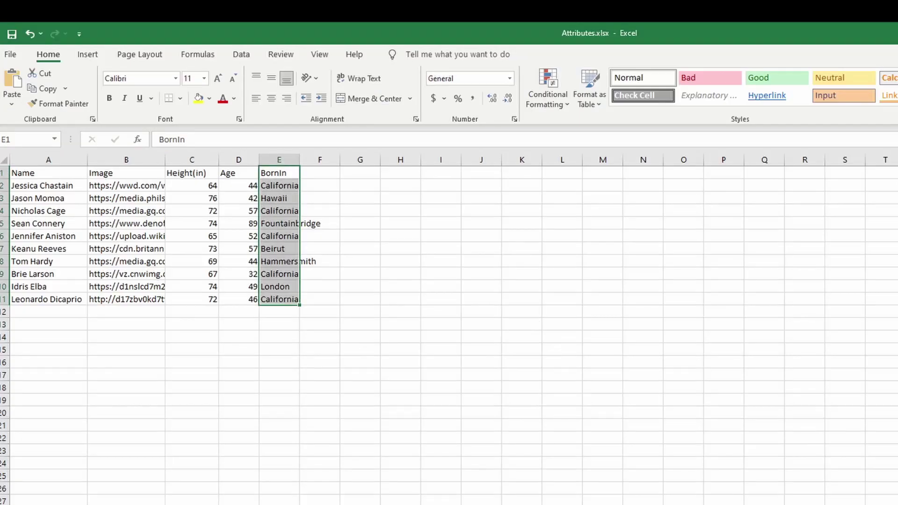
Delete the Age cells D1:D11, shifting BornIn left into column D
left_click(237, 173)
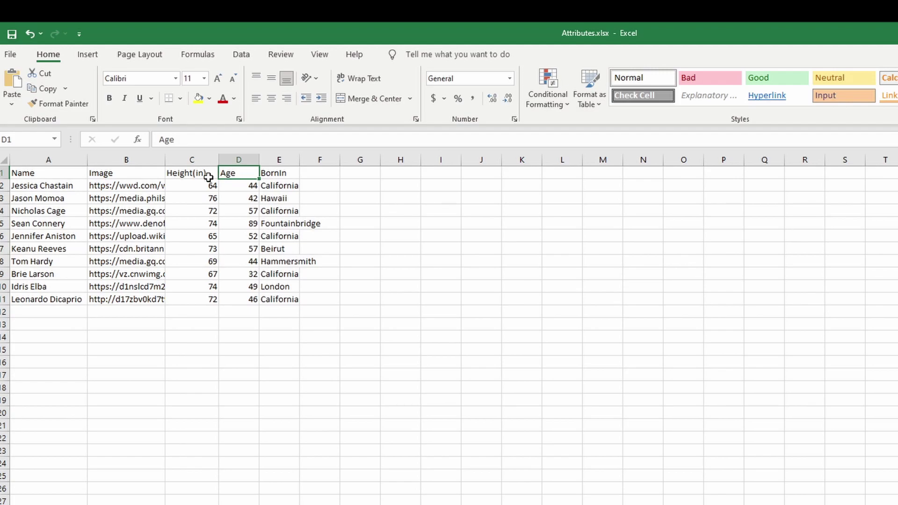
left_click(270, 174)
left_click(242, 173)
key("ctrl+shift+Down")
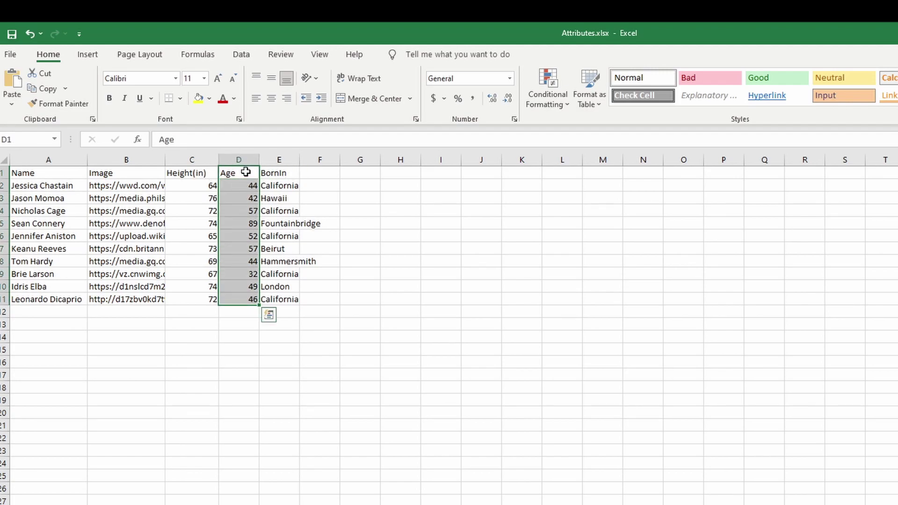
key("ctrl+minus")
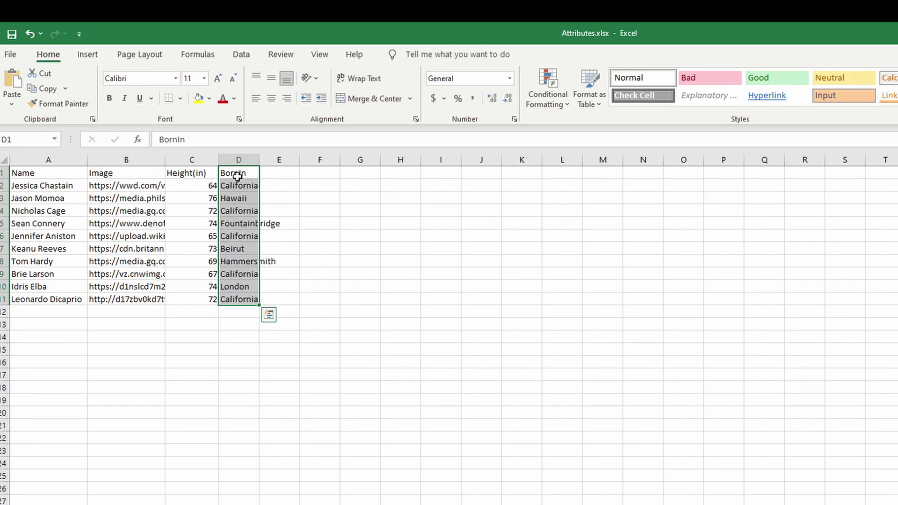
left_click(238, 210, "ctrl")
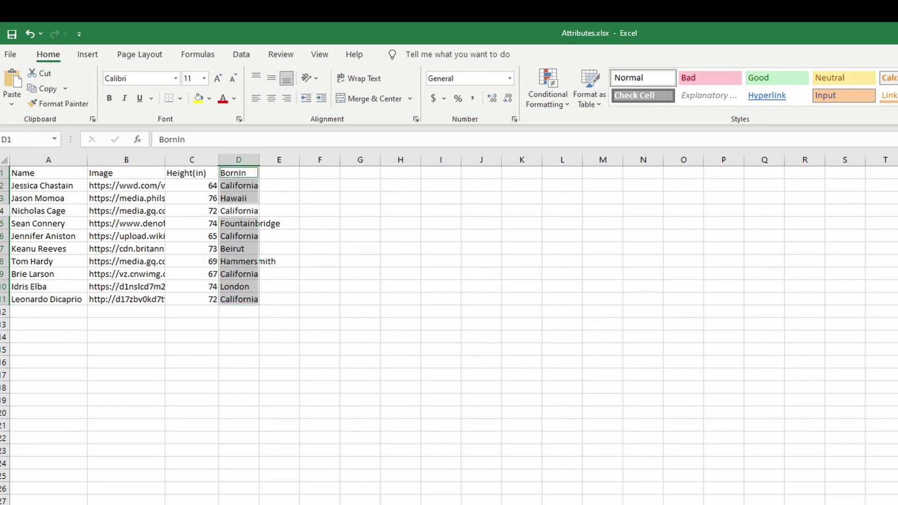
Refresh the Attributes preview and check that MovieStars has no Age_ATTR column
left_click(477, 490)
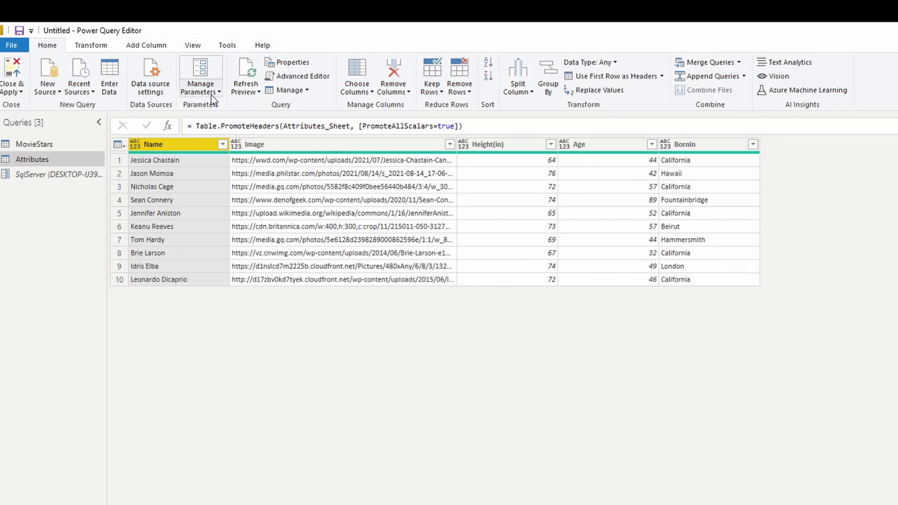
left_click(254, 79)
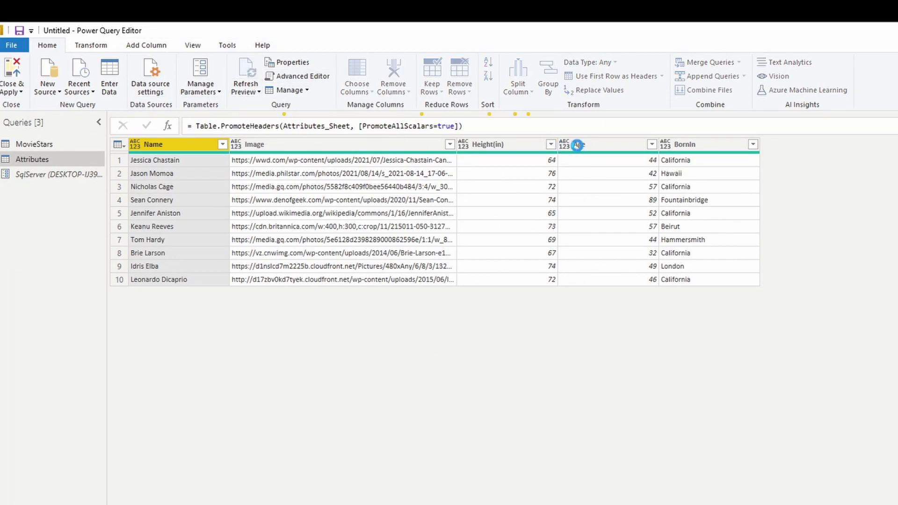
left_click(38, 147)
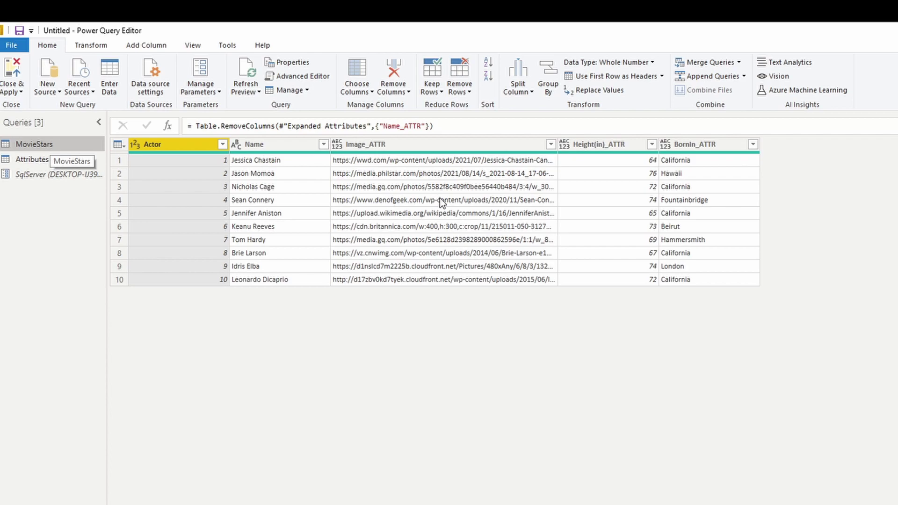
Select the Age heading and its ten values on lines 13–23 in Notepad++ and copy them
key("alt+Tab")
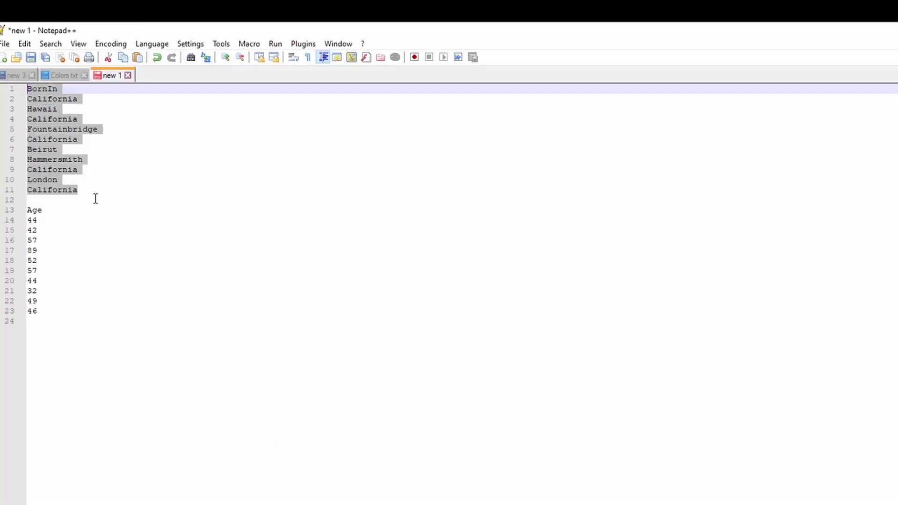
left_click_drag(28, 210, 37, 312)
key("ctrl+c")
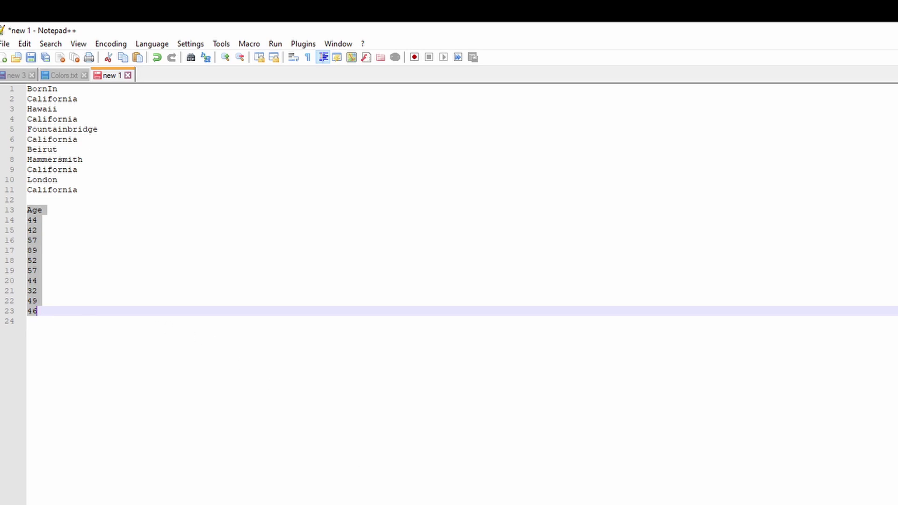
key("alt+Tab")
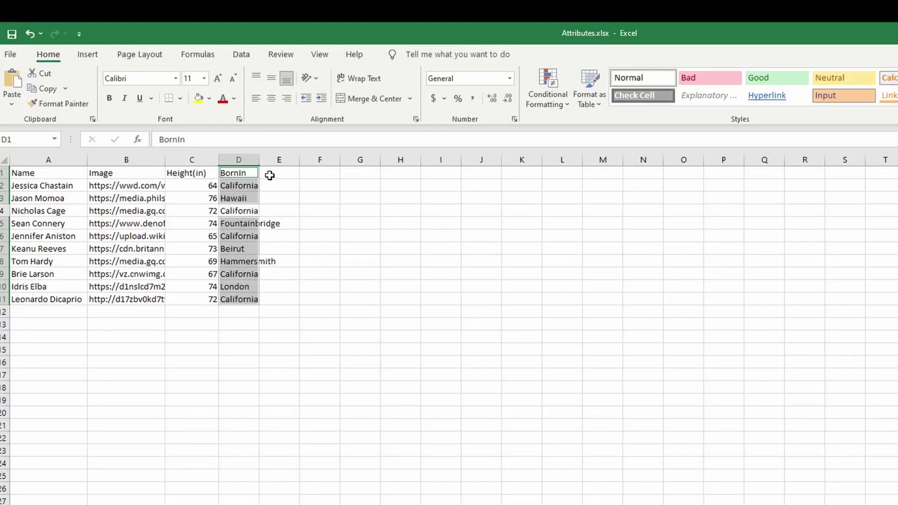
Paste the Age column back into cell E1 of Attributes.xlsx
left_click(270, 175)
key("ctrl+v")
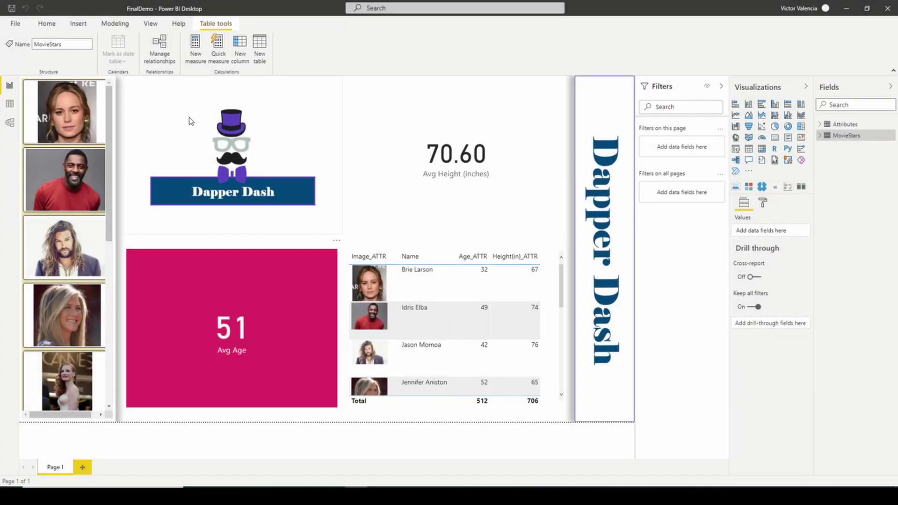
left_click(47, 24)
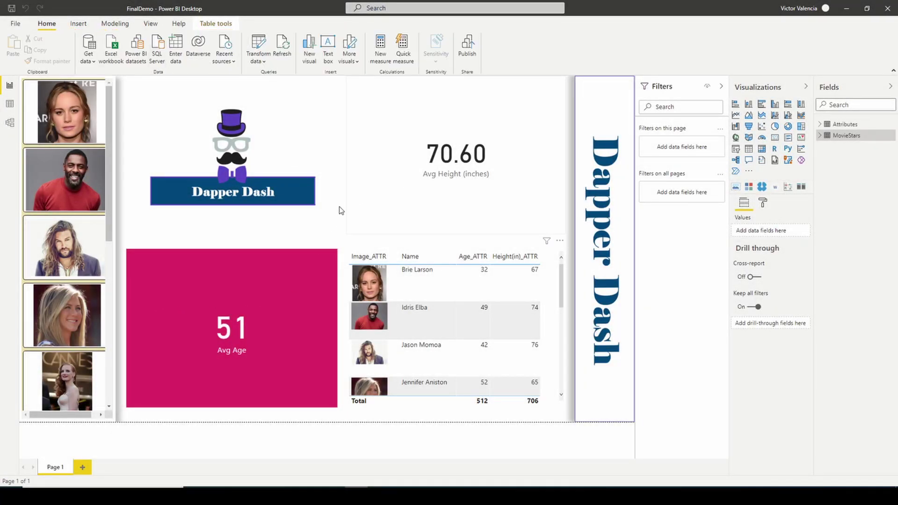
scroll(93, 242, "down", 2)
scroll(93, 243, "down", 5)
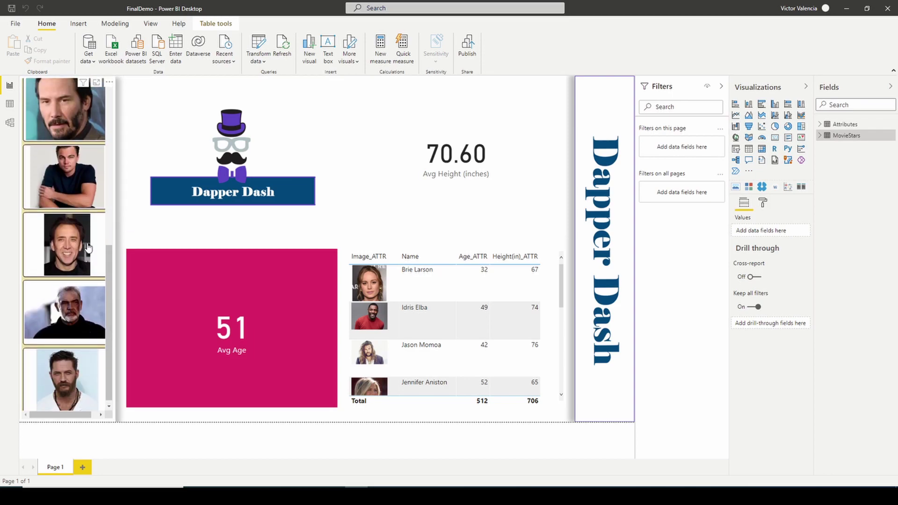
scroll(93, 242, "up", 4)
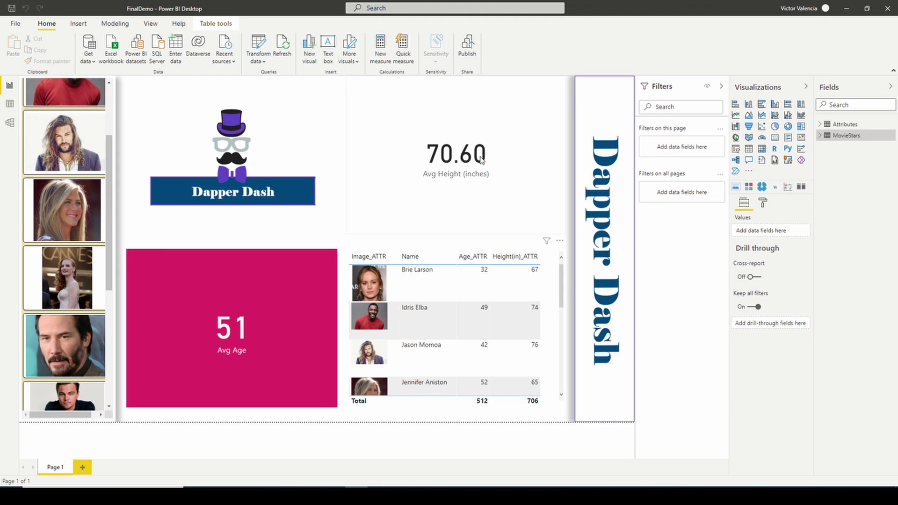
Copy BornIn and its ten birthplaces from Notepad++ into cell E1 of Attributes.xlsx
key("alt+Tab")
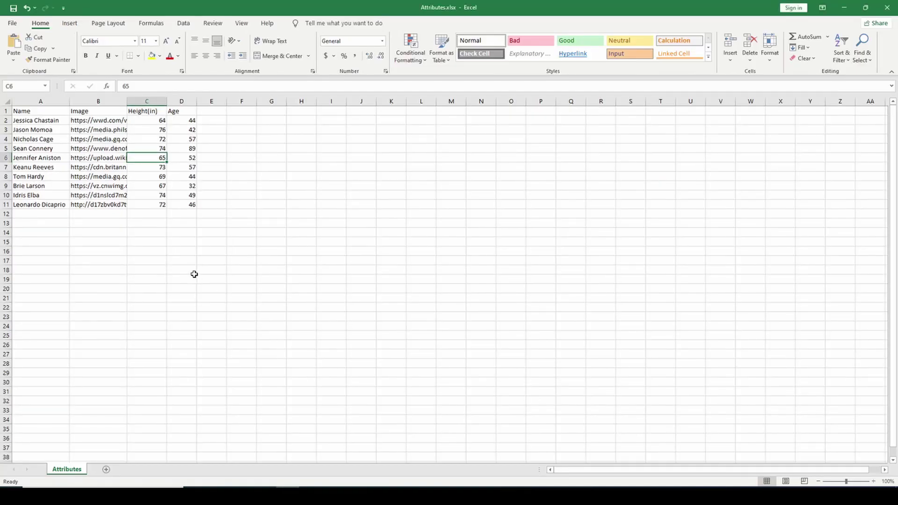
key("alt+Tab")
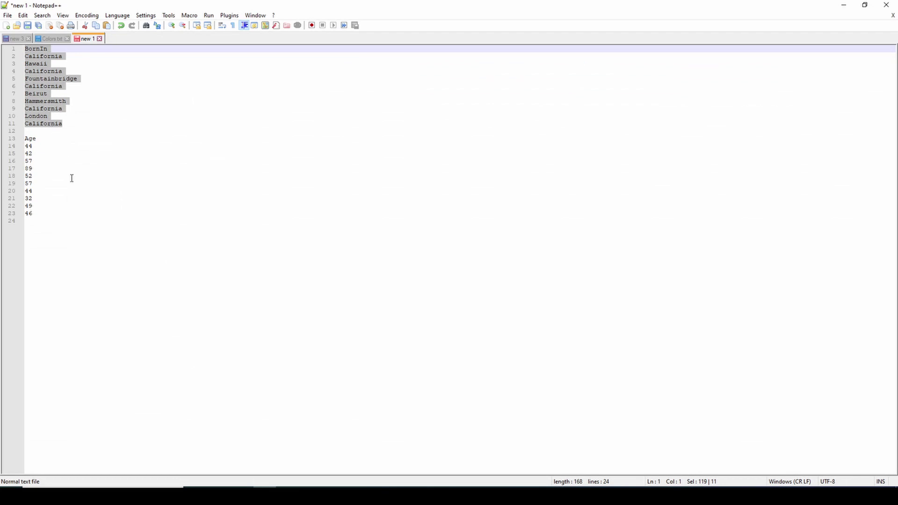
left_click(71, 154)
left_click_drag(68, 126, 9, 50)
key("ctrl+c")
key("alt+Tab")
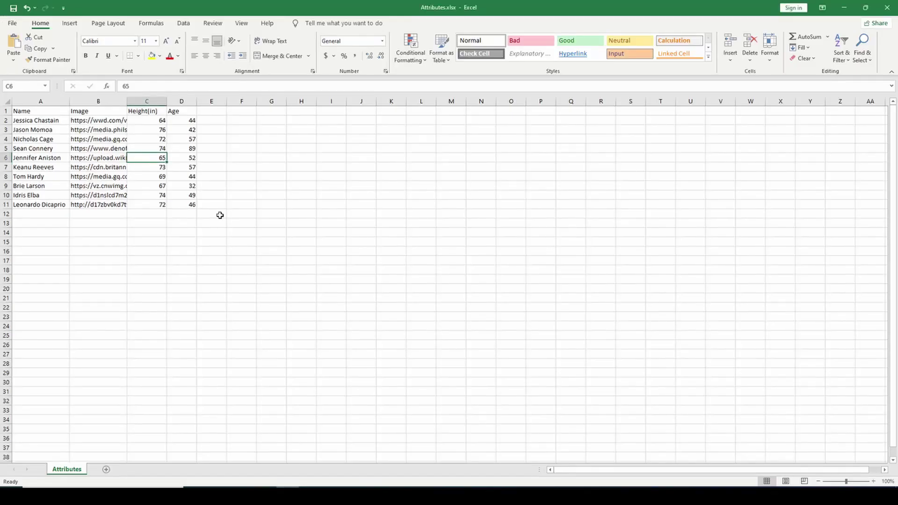
left_click(209, 108)
key("ctrl+v")
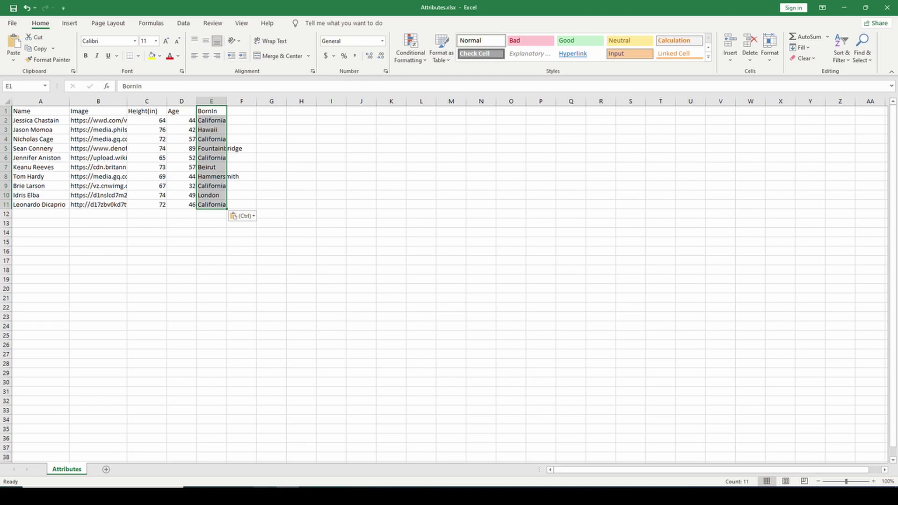
left_click(193, 140)
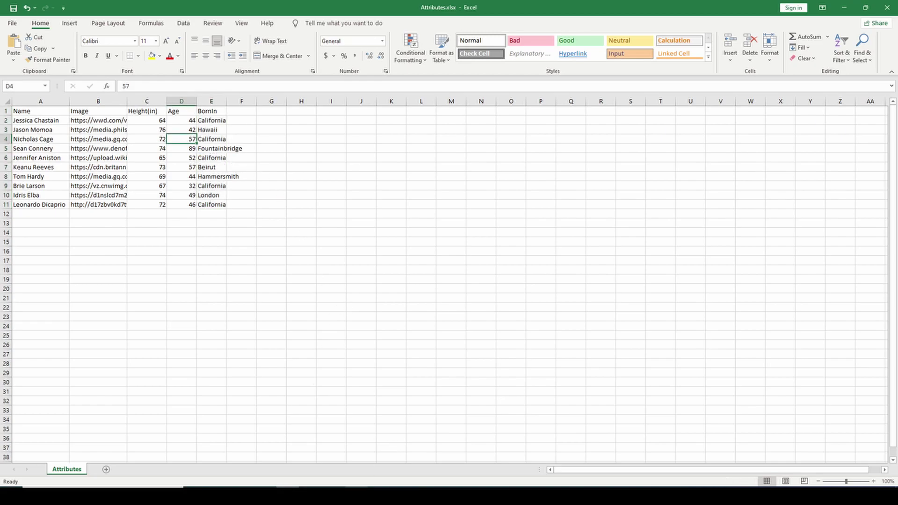
key("alt+Tab")
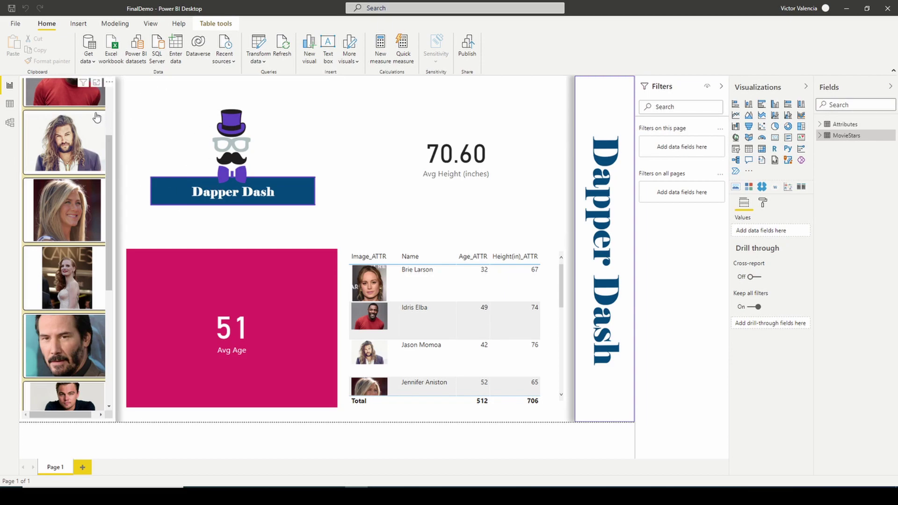
Refresh the data and expand MovieStars and Attributes to reveal BornIn_ATTR and BornIn
scroll(93, 126, "up", 1)
scroll(92, 132, "up", 2)
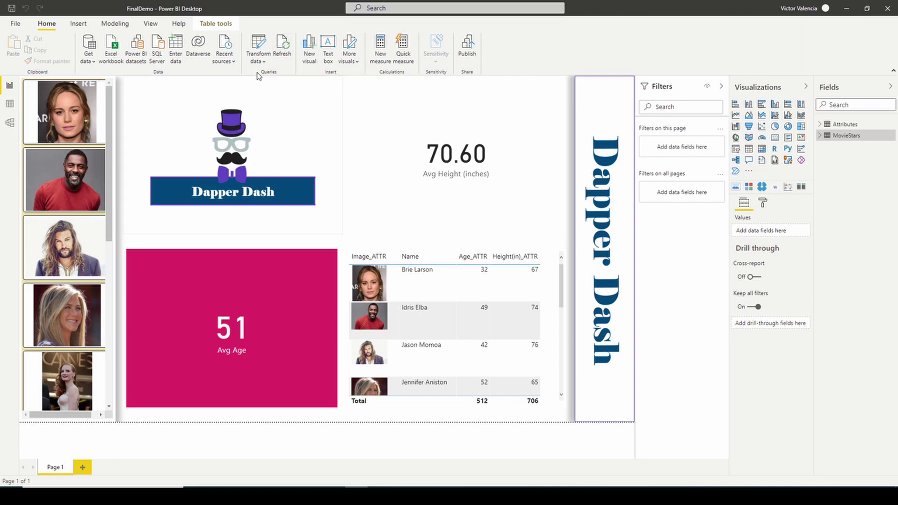
left_click(283, 45)
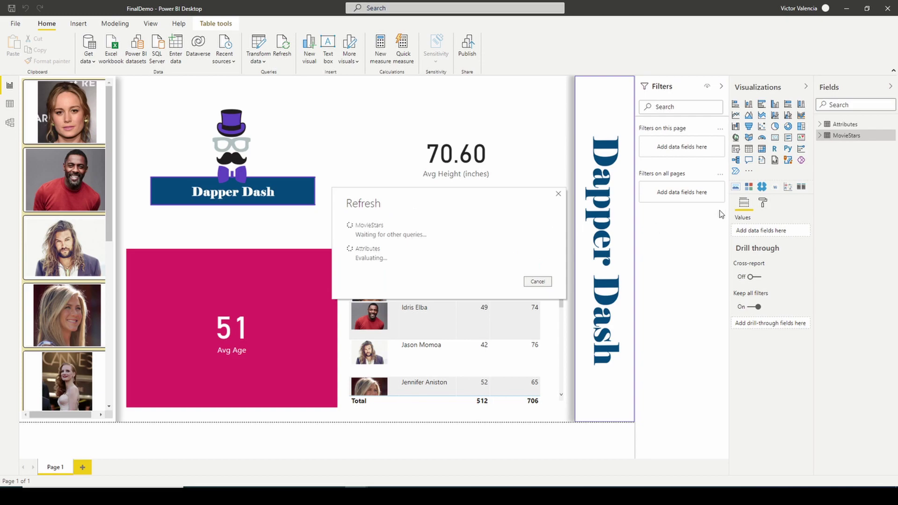
left_click(821, 135)
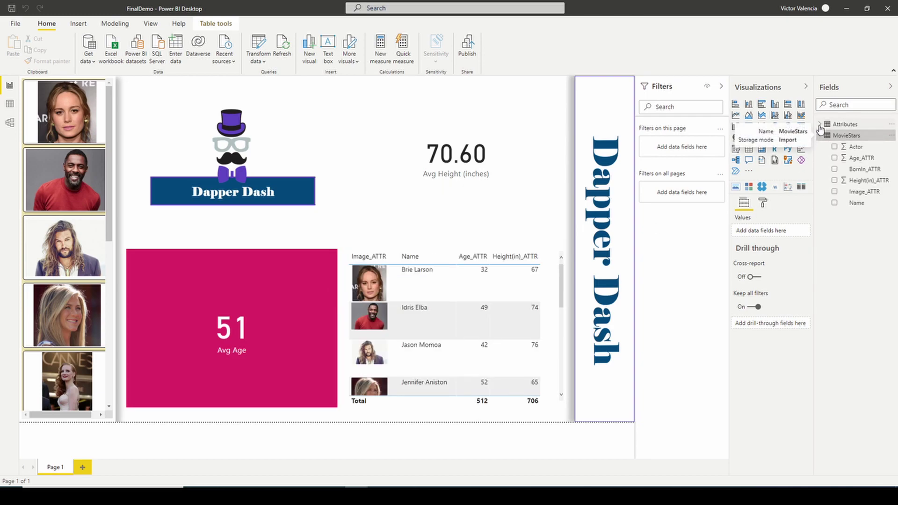
left_click(820, 124)
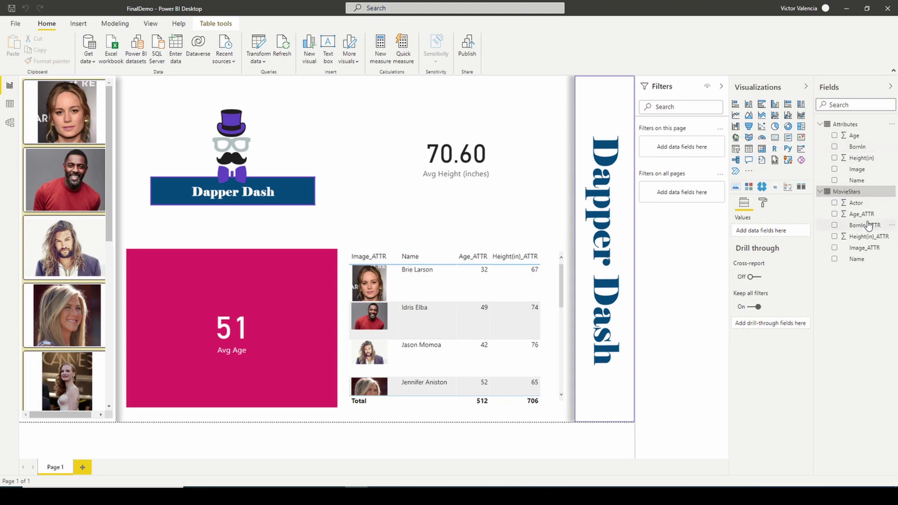
Add BornIn_ATTR as a new column in the actor table visual
left_click(451, 253)
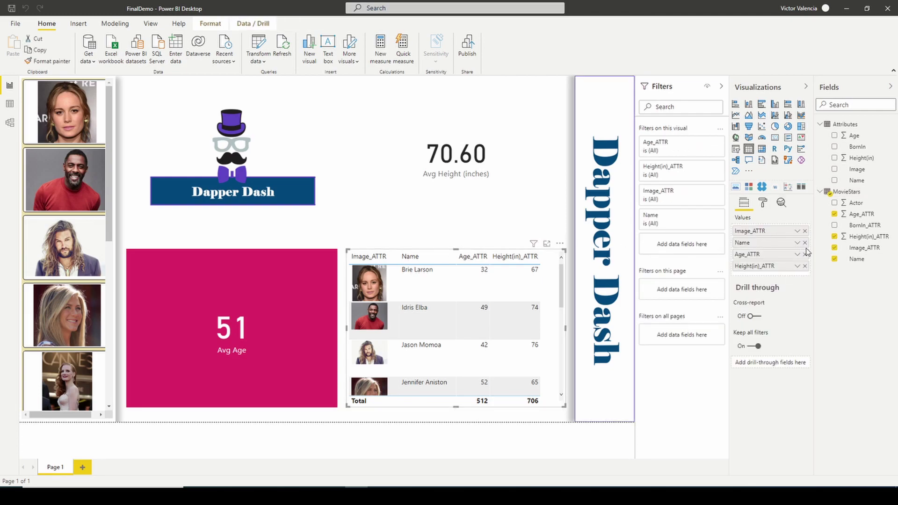
left_click_drag(865, 226, 780, 276)
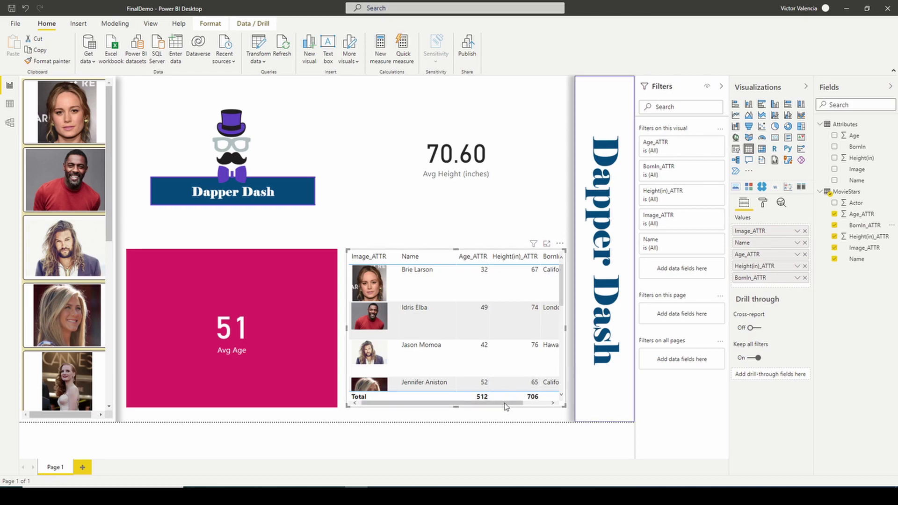
left_click(545, 401)
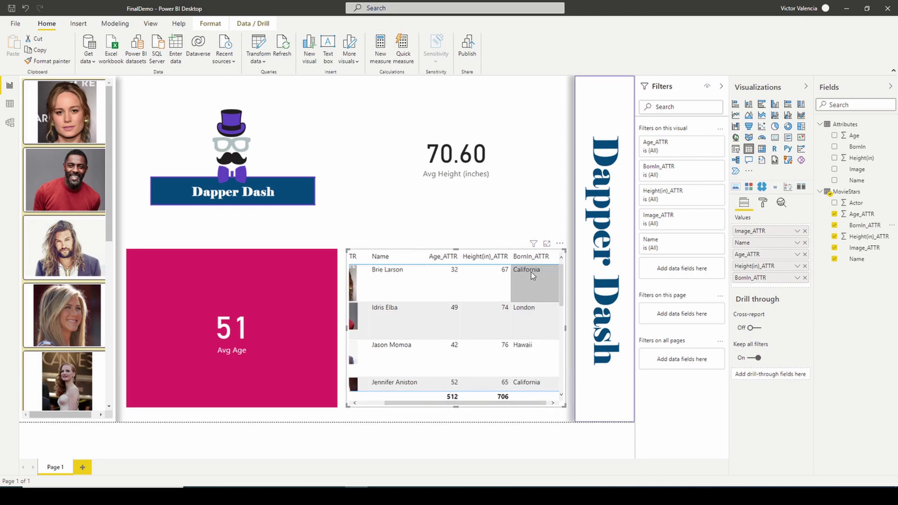
Hide the Attributes table from the Fields pane
scroll(531, 359, "down", 1)
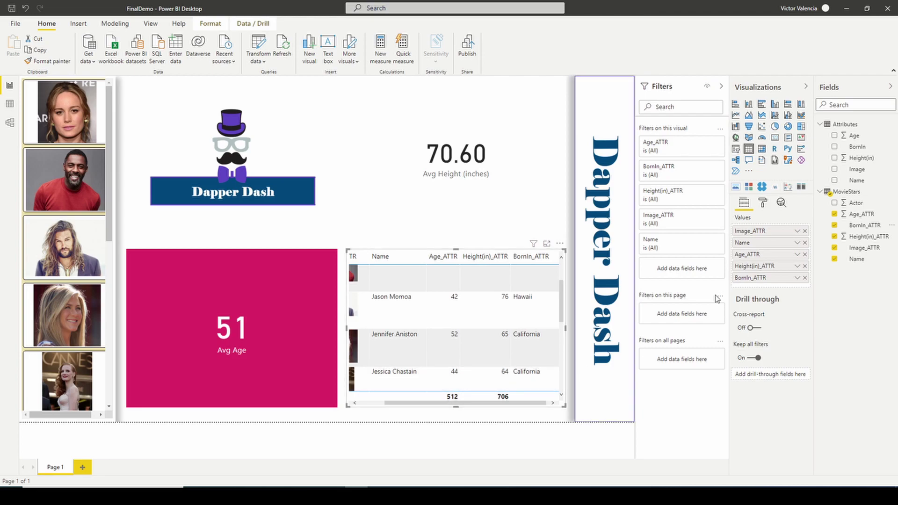
scroll(526, 339, "down", 3)
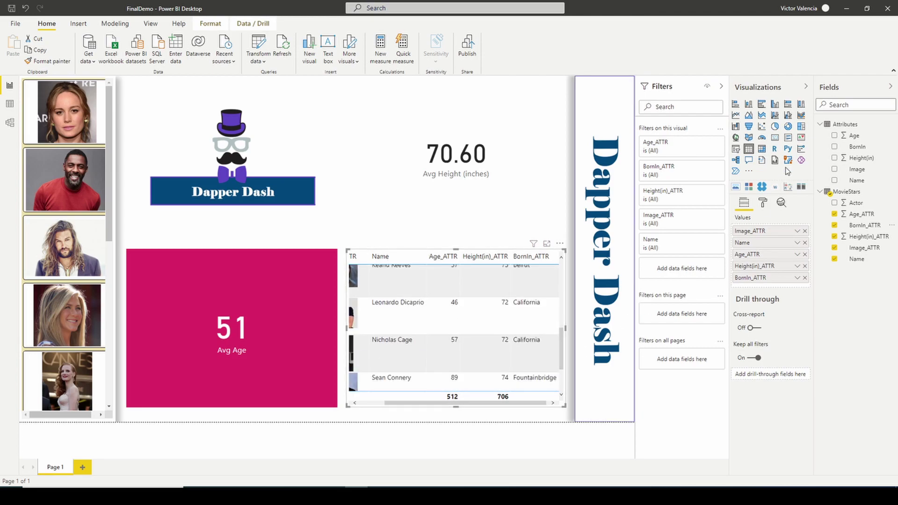
right_click(846, 126)
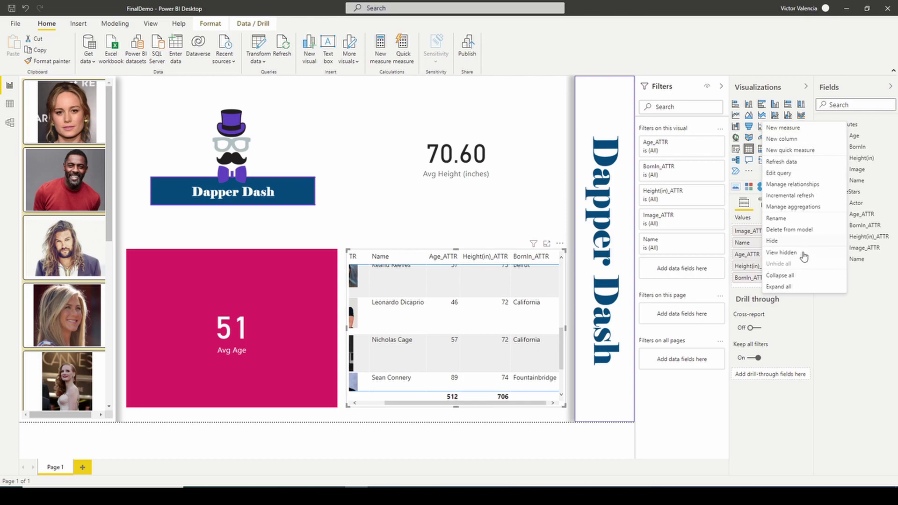
left_click(786, 241)
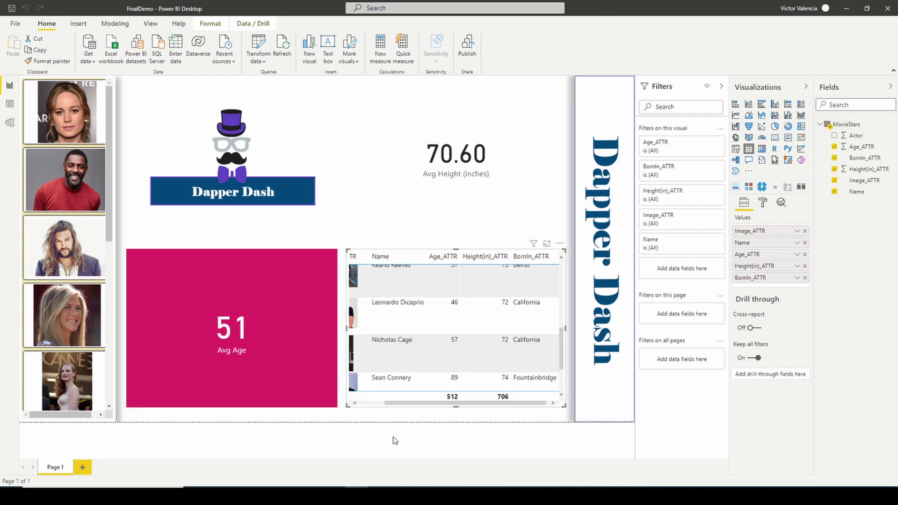
In the Attributes workbook, add a Random heading in F1 and fill F2–F11 with 'a'
left_click(287, 488)
left_click(247, 109)
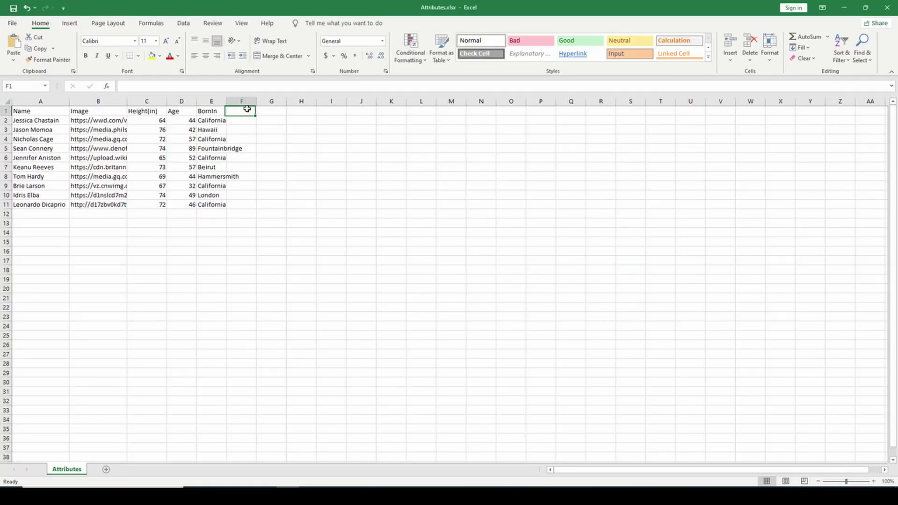
type("Random")
key("Return")
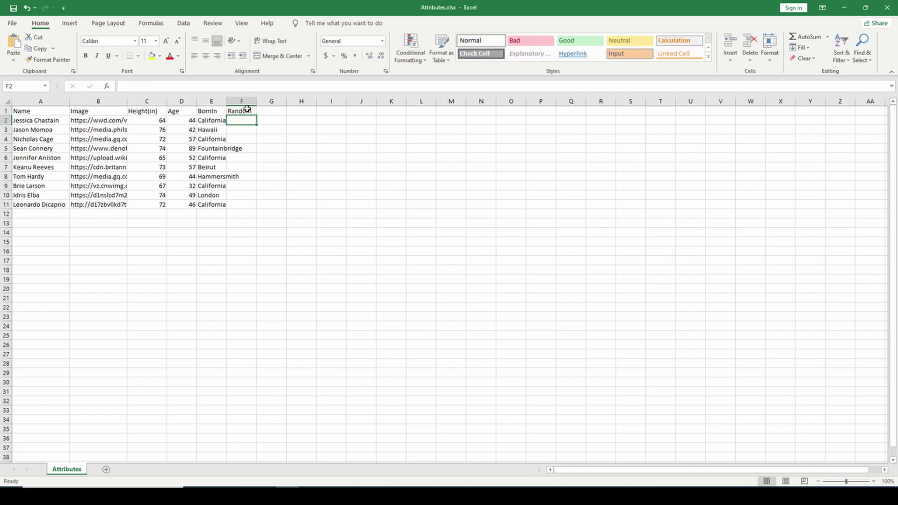
type("a a a a a a a")
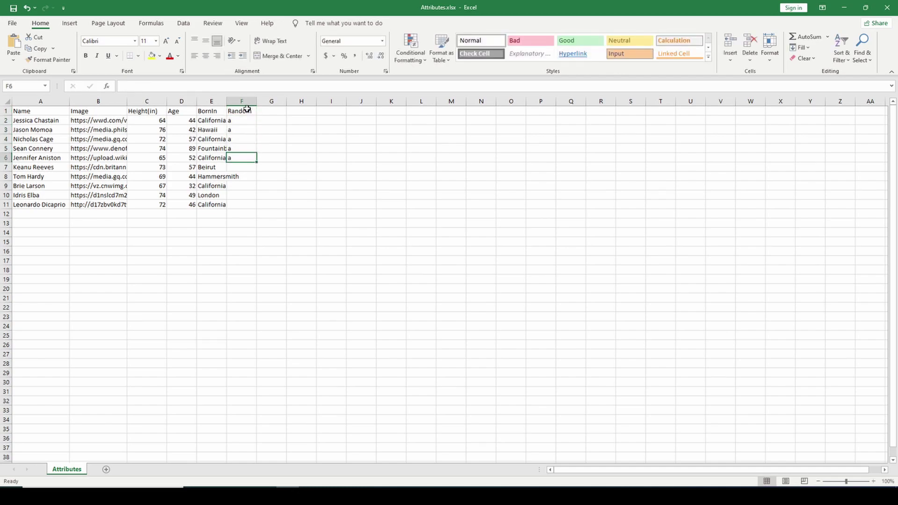
key("Return")
type("a")
key("Return")
type("a")
key("Return")
type("a")
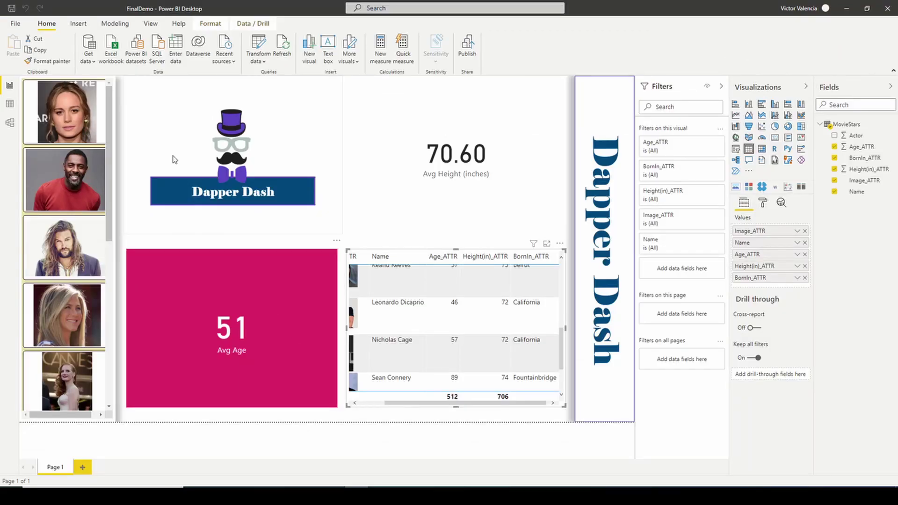
Refresh the report so MovieStars automatically gains the Random_ATTR field
left_click(285, 45)
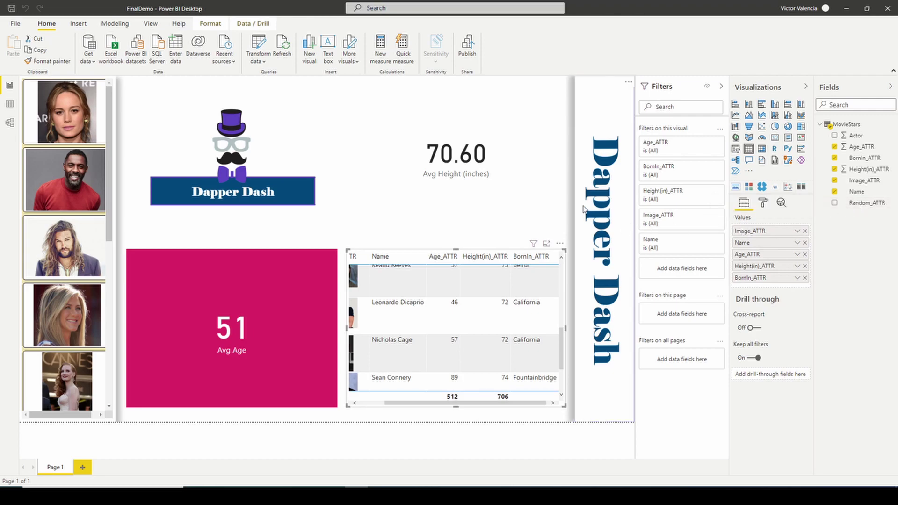
left_click(259, 60)
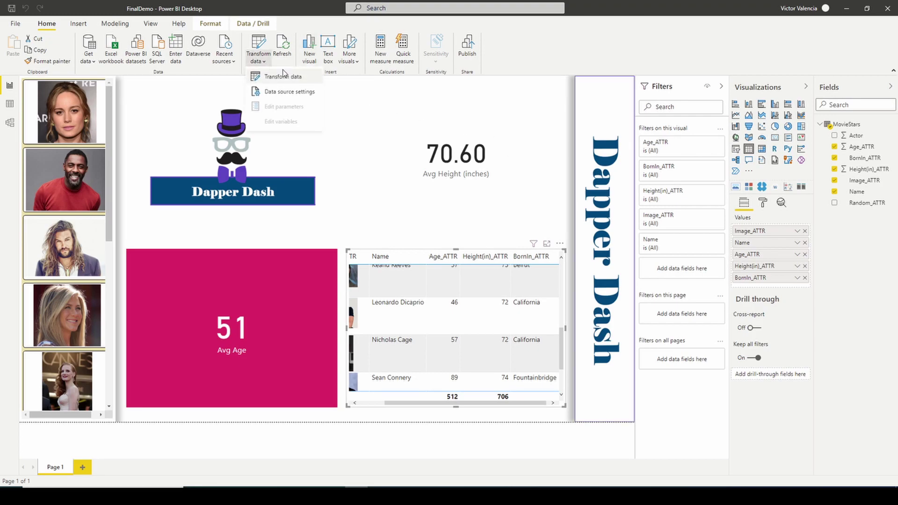
Review the MovieStars M code's Attributes_Names and Table.ExpandTableColumn lines, then cancel unchanged
left_click(283, 76)
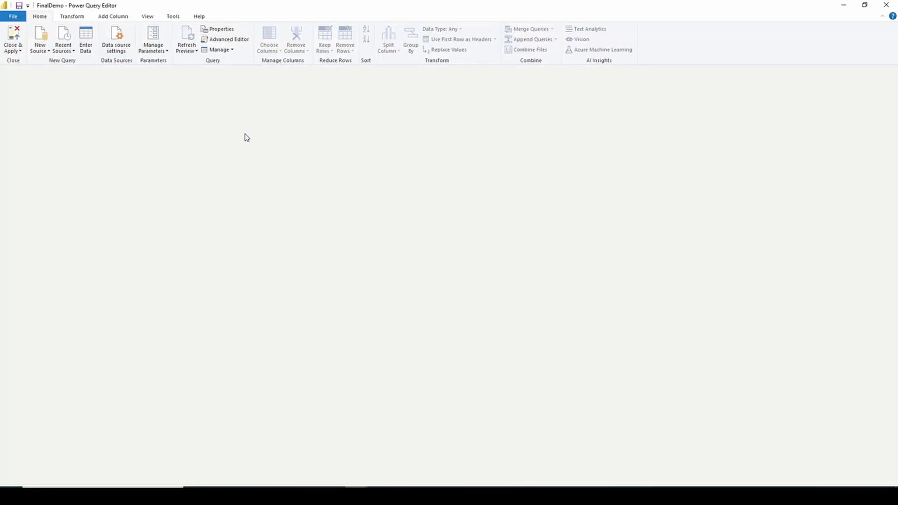
left_click(228, 40)
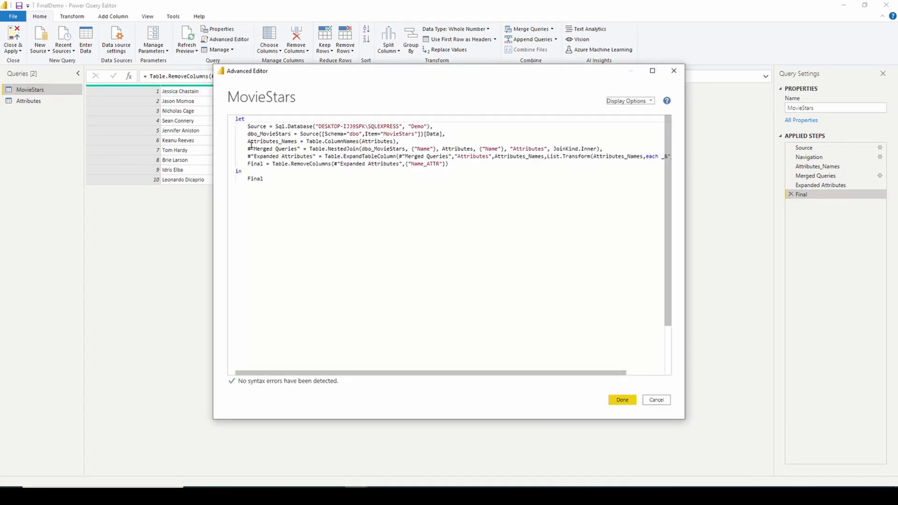
left_click_drag(247, 141, 408, 142)
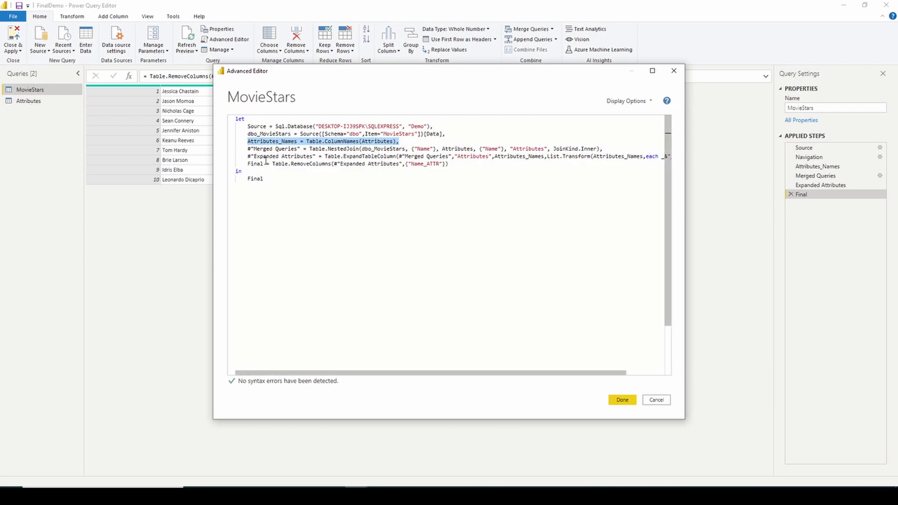
left_click_drag(325, 157, 397, 156)
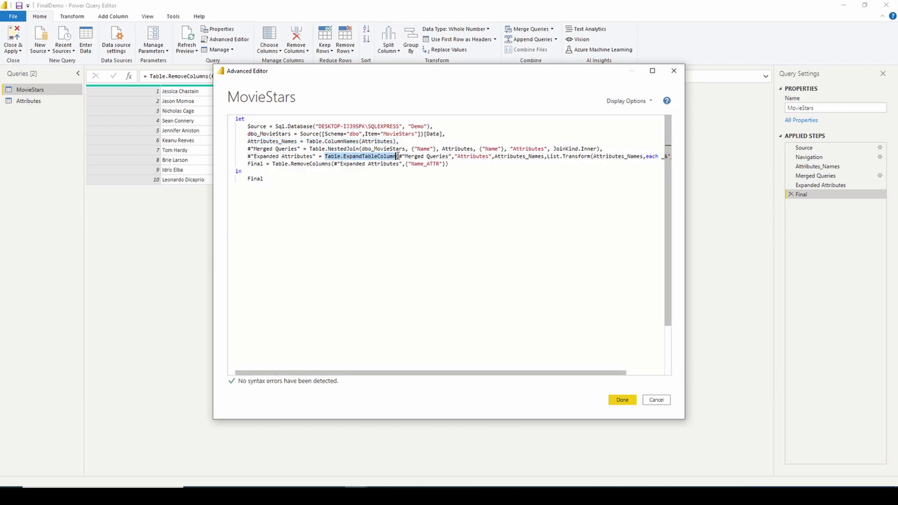
left_click_drag(457, 373, 495, 373)
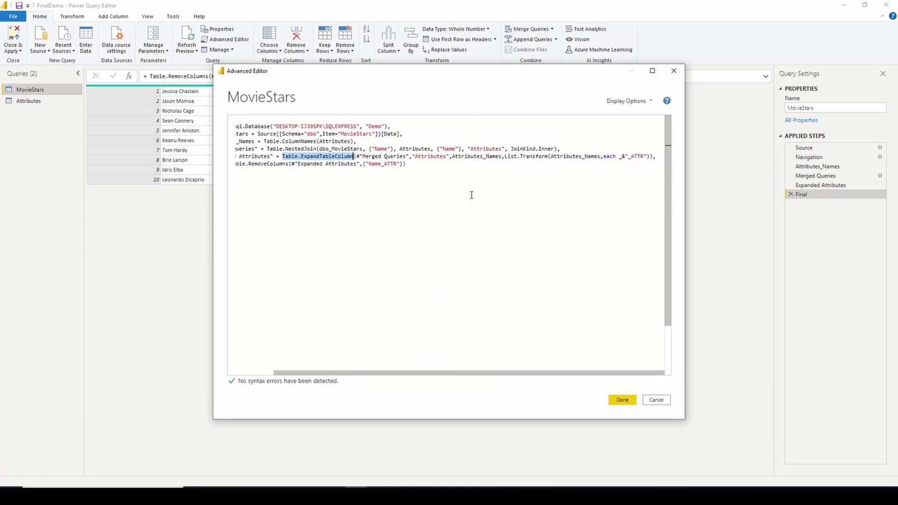
left_click_drag(452, 157, 637, 156)
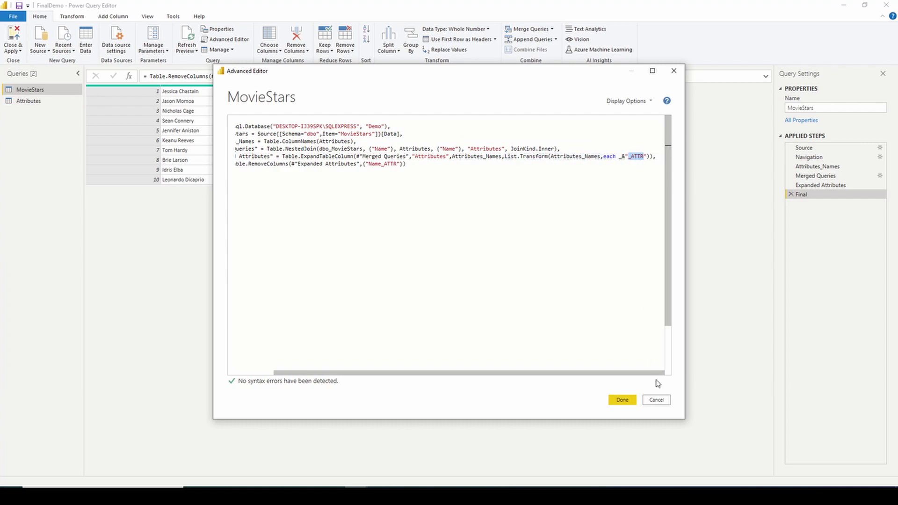
left_click(657, 400)
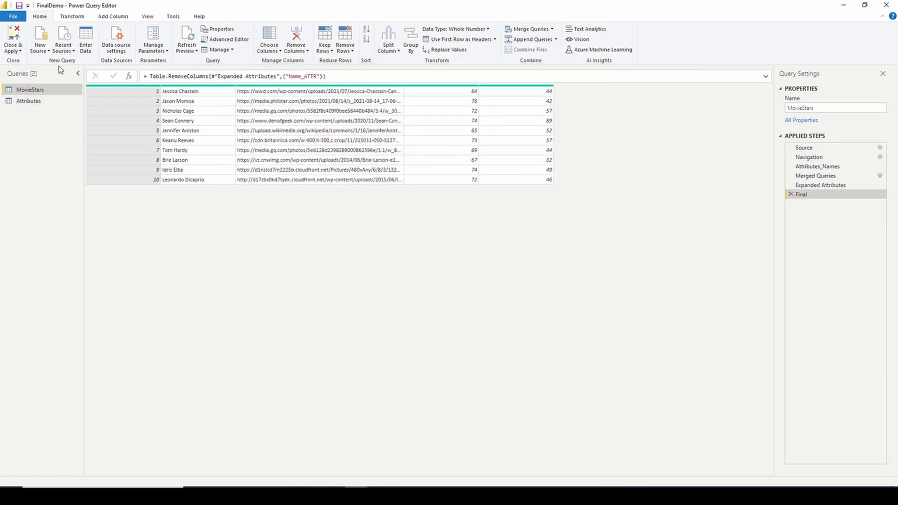
Choose Close from the Close & Apply menu to return to the Dapper Dash report
left_click(13, 48)
left_click(38, 82)
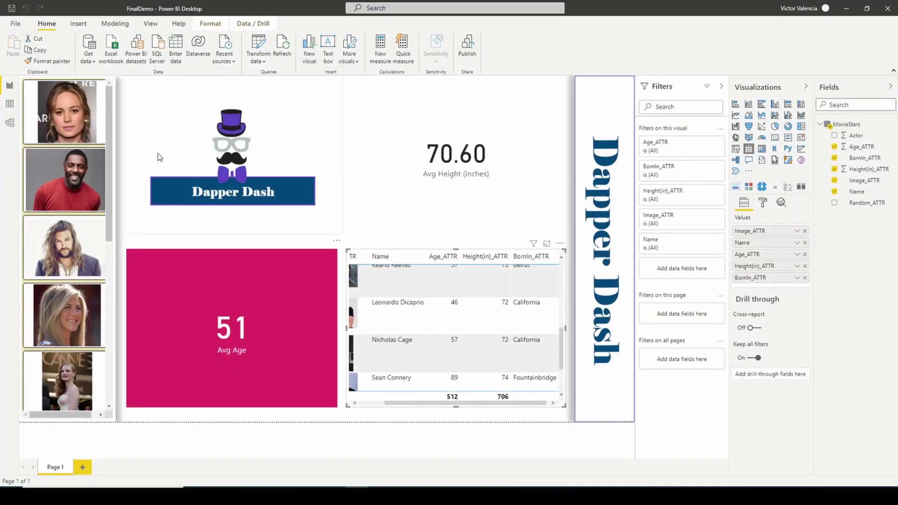